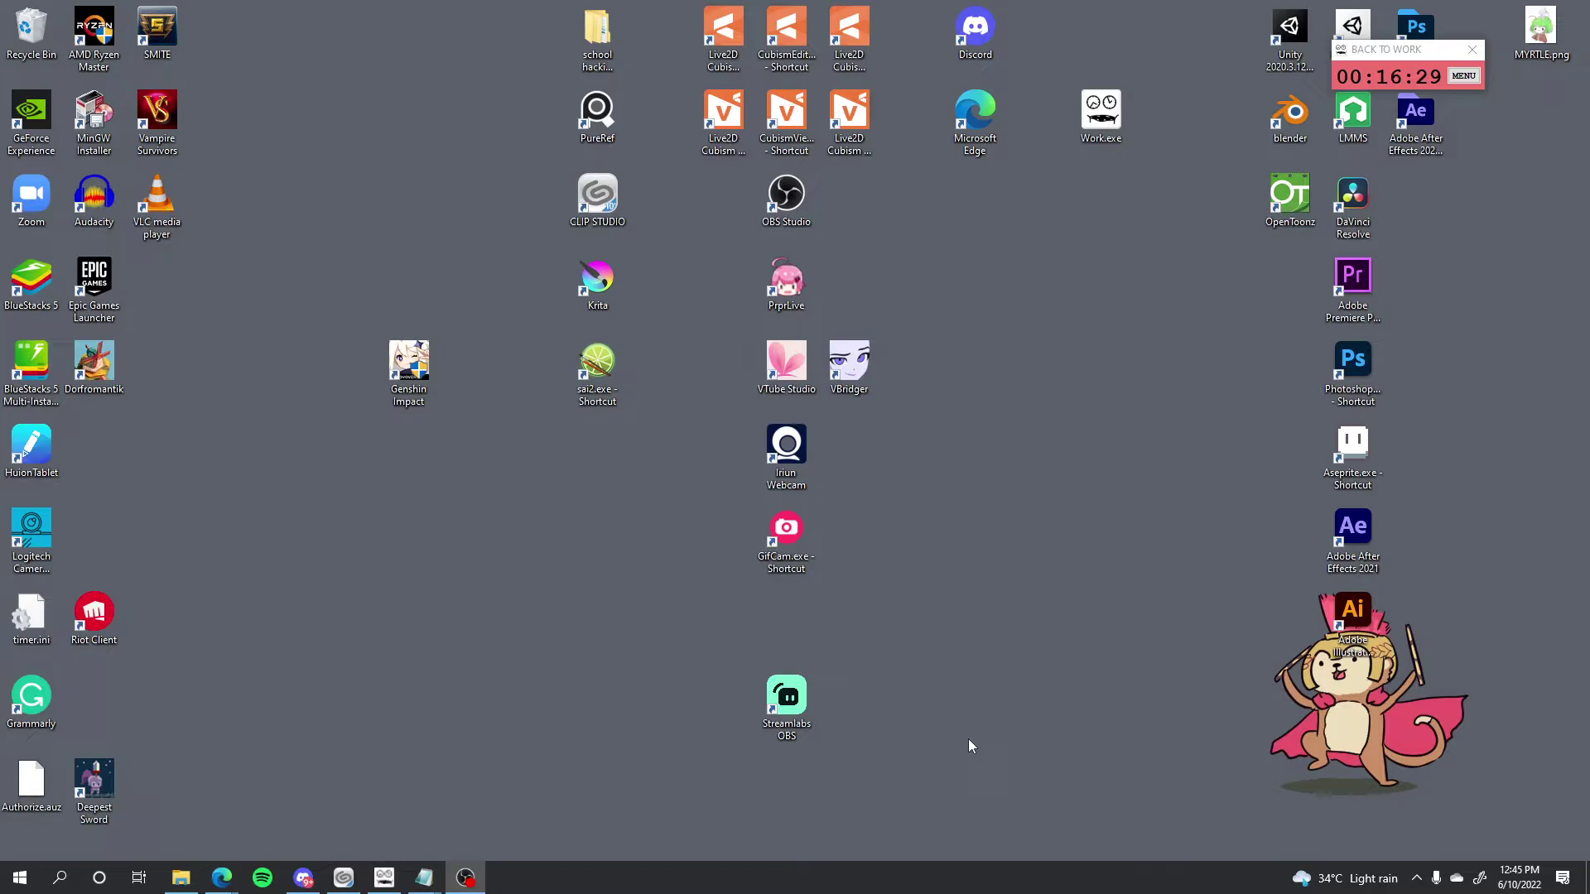
Launch Live2D Cubism Editor from its desktop shortcut.
{"action": "double_click", "coordinate": [720, 33]}
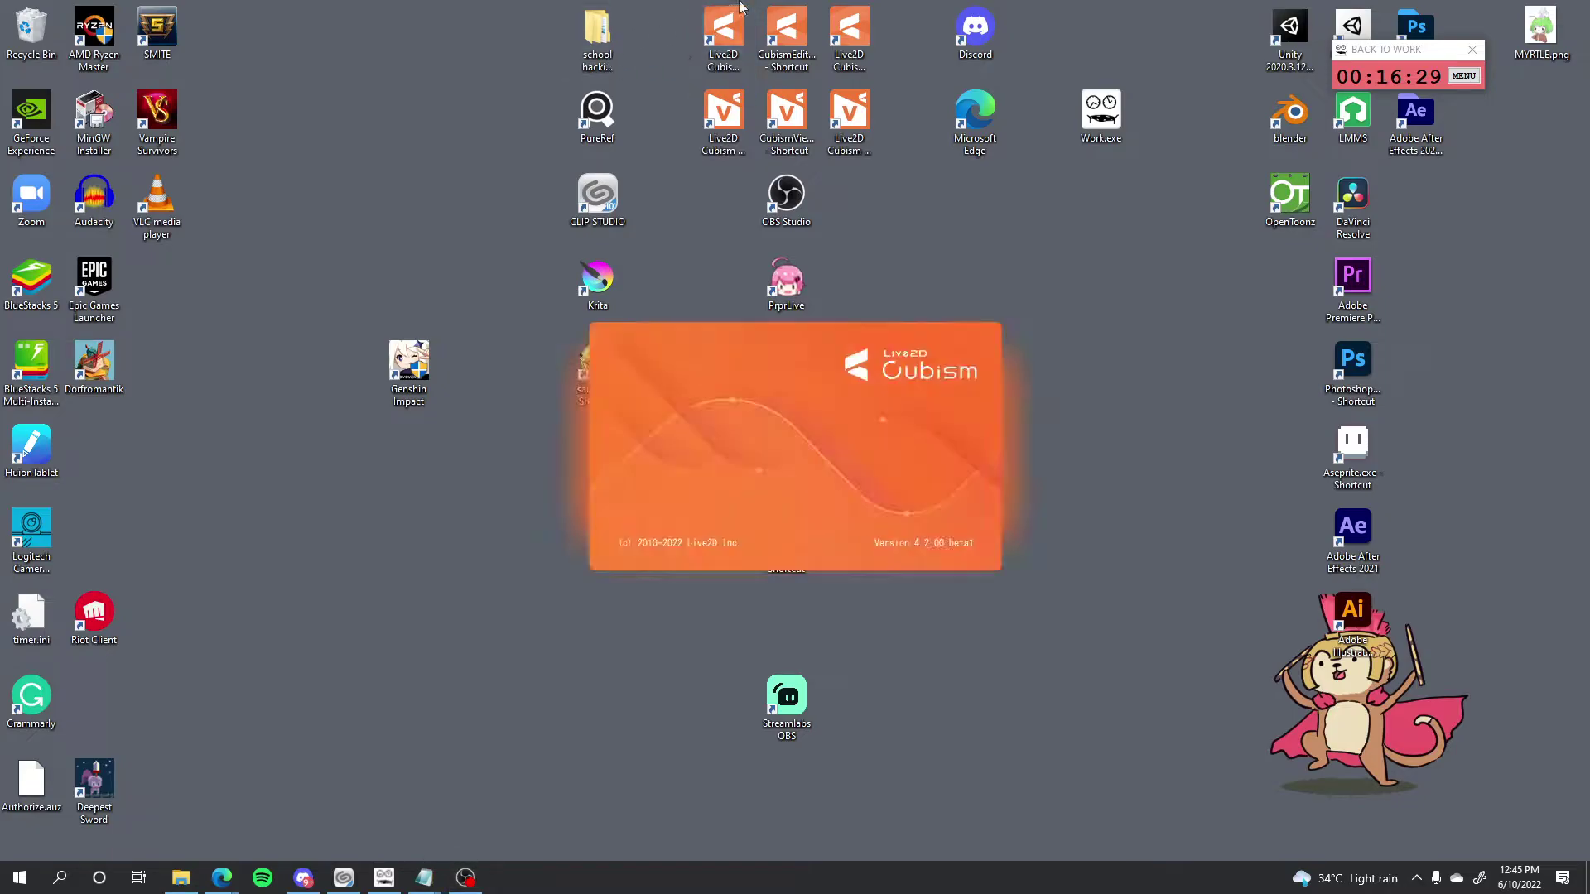
Bring forward the untitled Notepad window with canvas sizes, RAM estimates and layer-mode tips.
{"action": "mouse_move", "coordinate": [429, 886]}
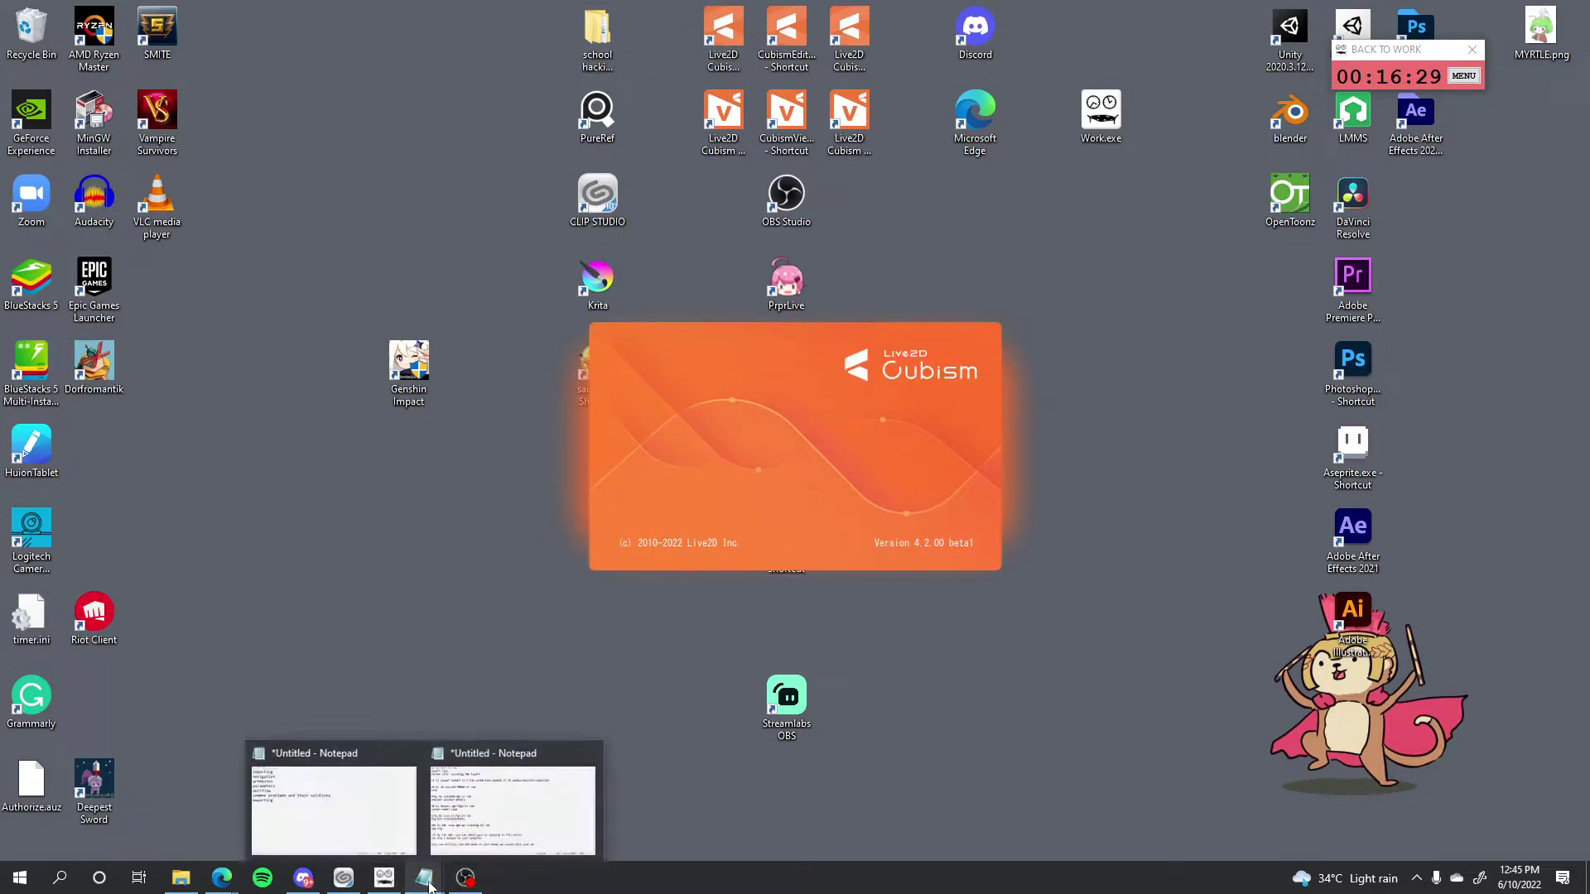
{"action": "left_click", "coordinate": [477, 829]}
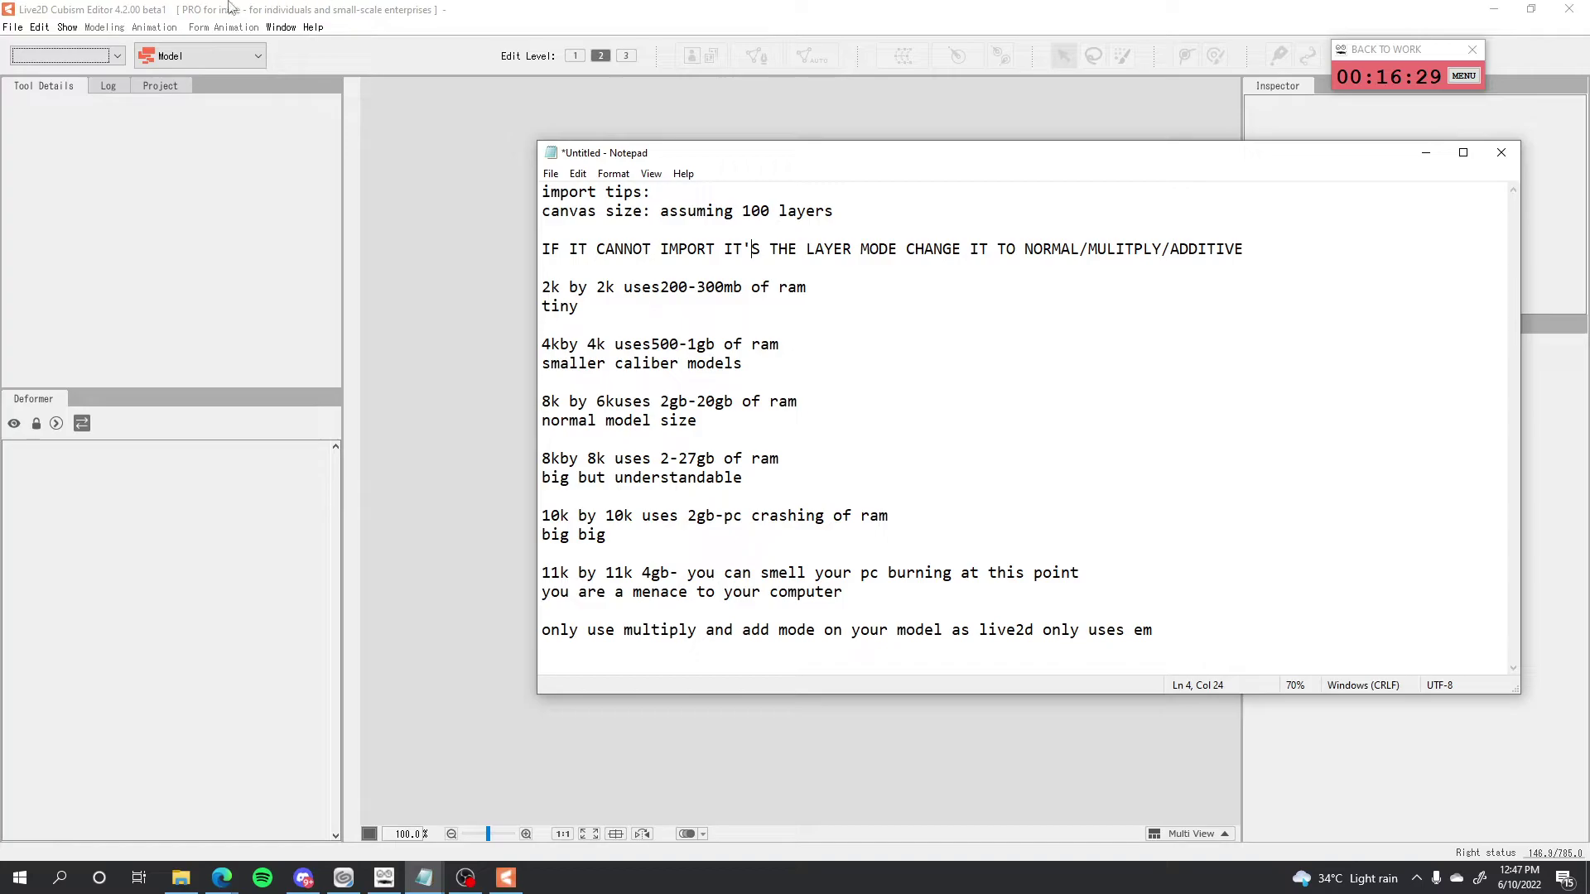
{"action": "left_click", "coordinate": [186, 857]}
{"action": "left_click", "coordinate": [181, 876]}
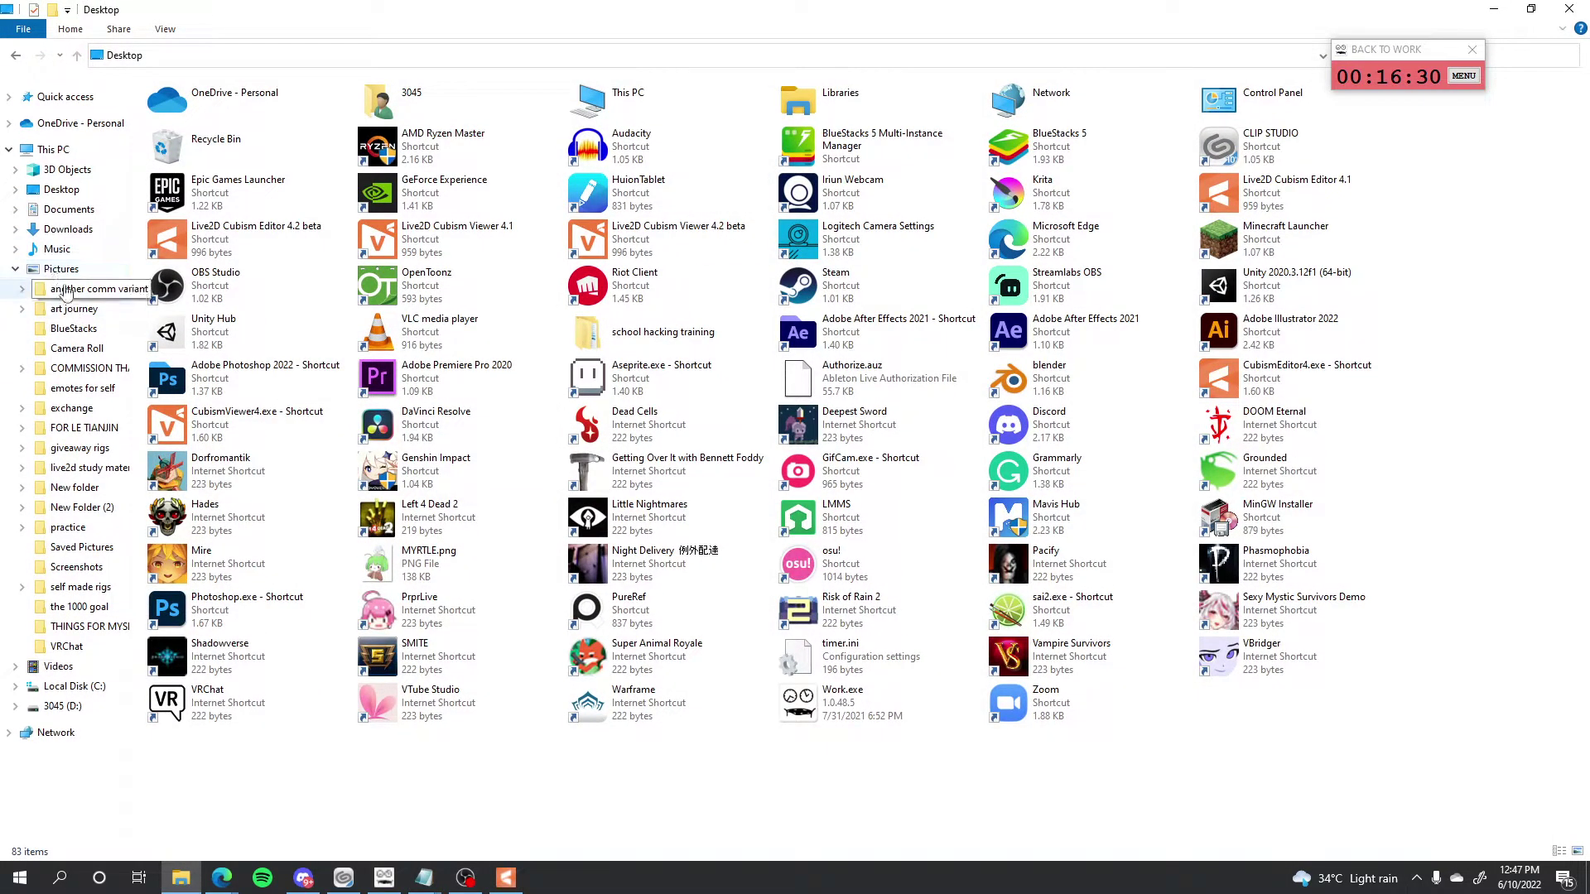
{"action": "left_click", "coordinate": [66, 229]}
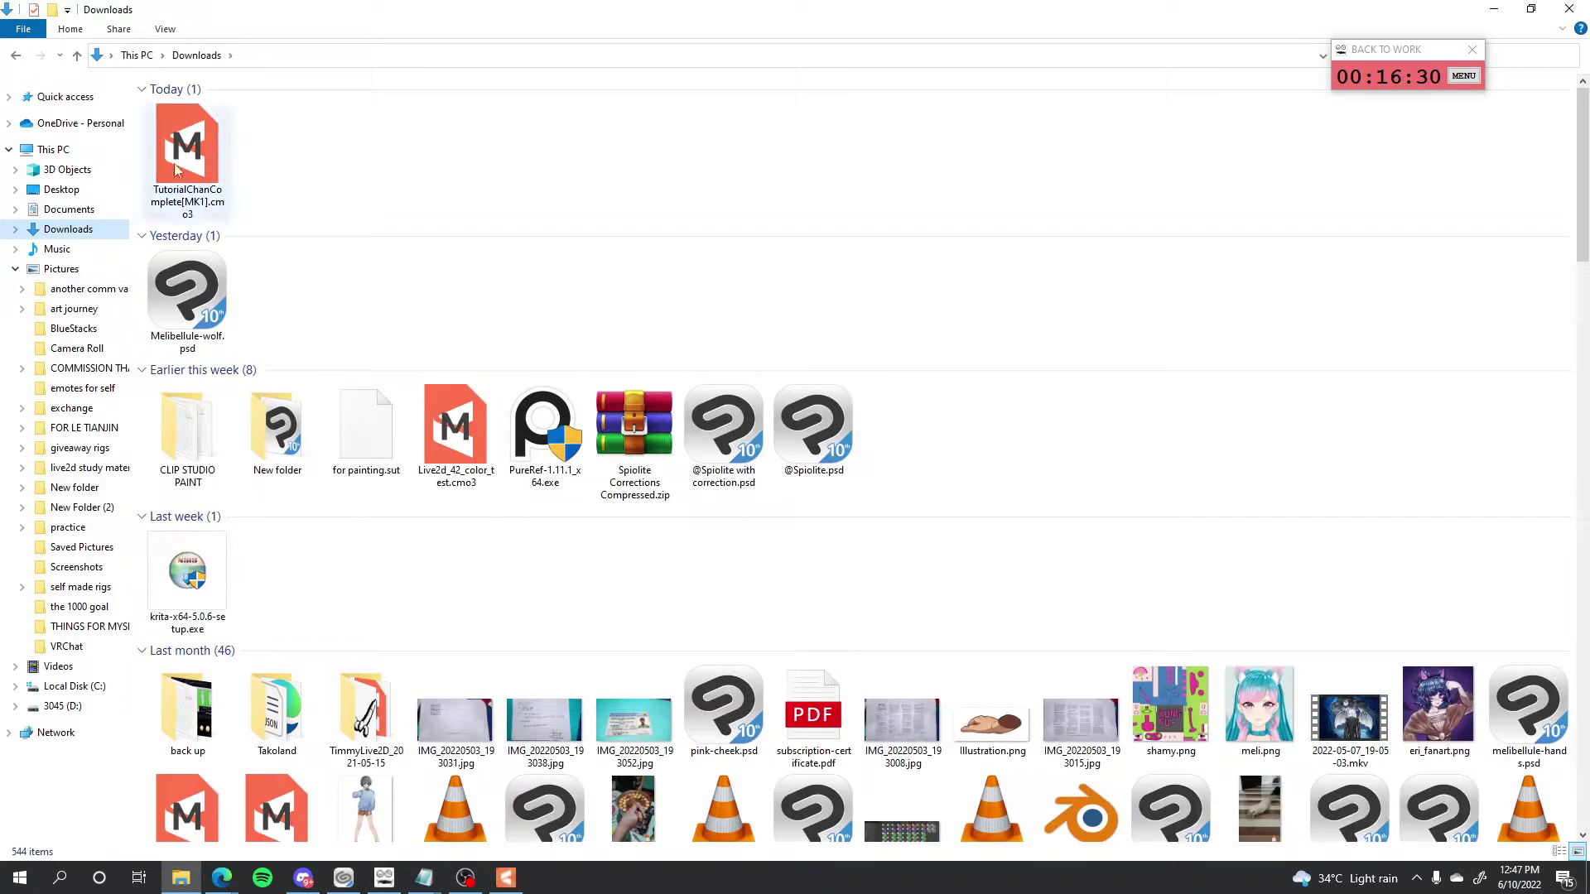
{"action": "left_click_drag", "start_coordinate": [187, 298], "coordinate": [443, 332]}
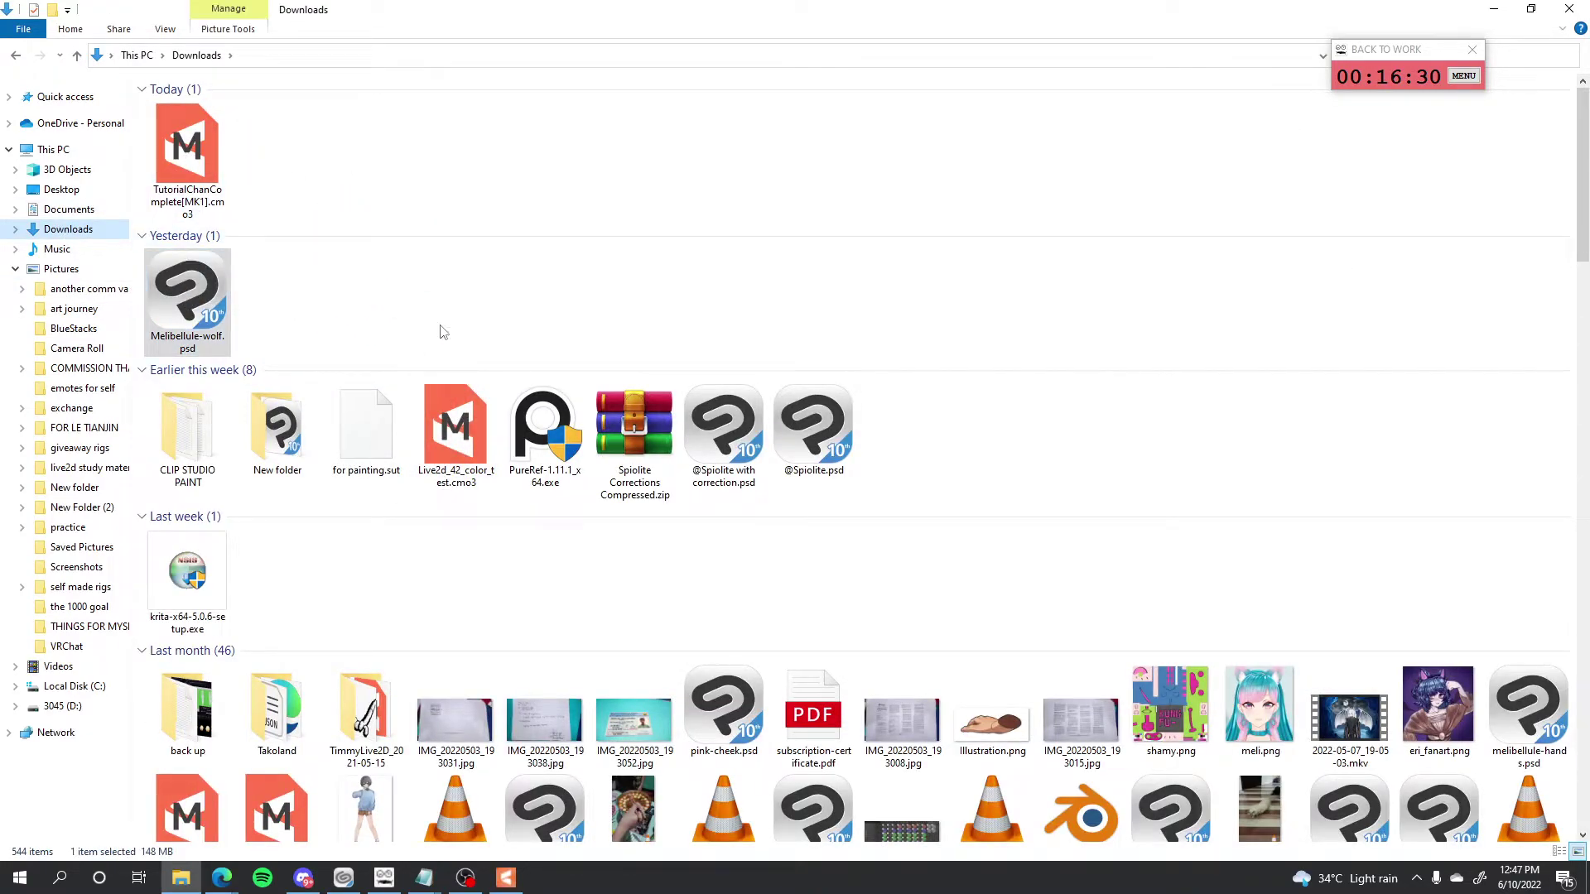
{"action": "double_click", "coordinate": [277, 426]}
{"action": "left_click", "coordinate": [189, 129]}
{"action": "left_click_drag", "start_coordinate": [188, 128], "coordinate": [564, 538]}
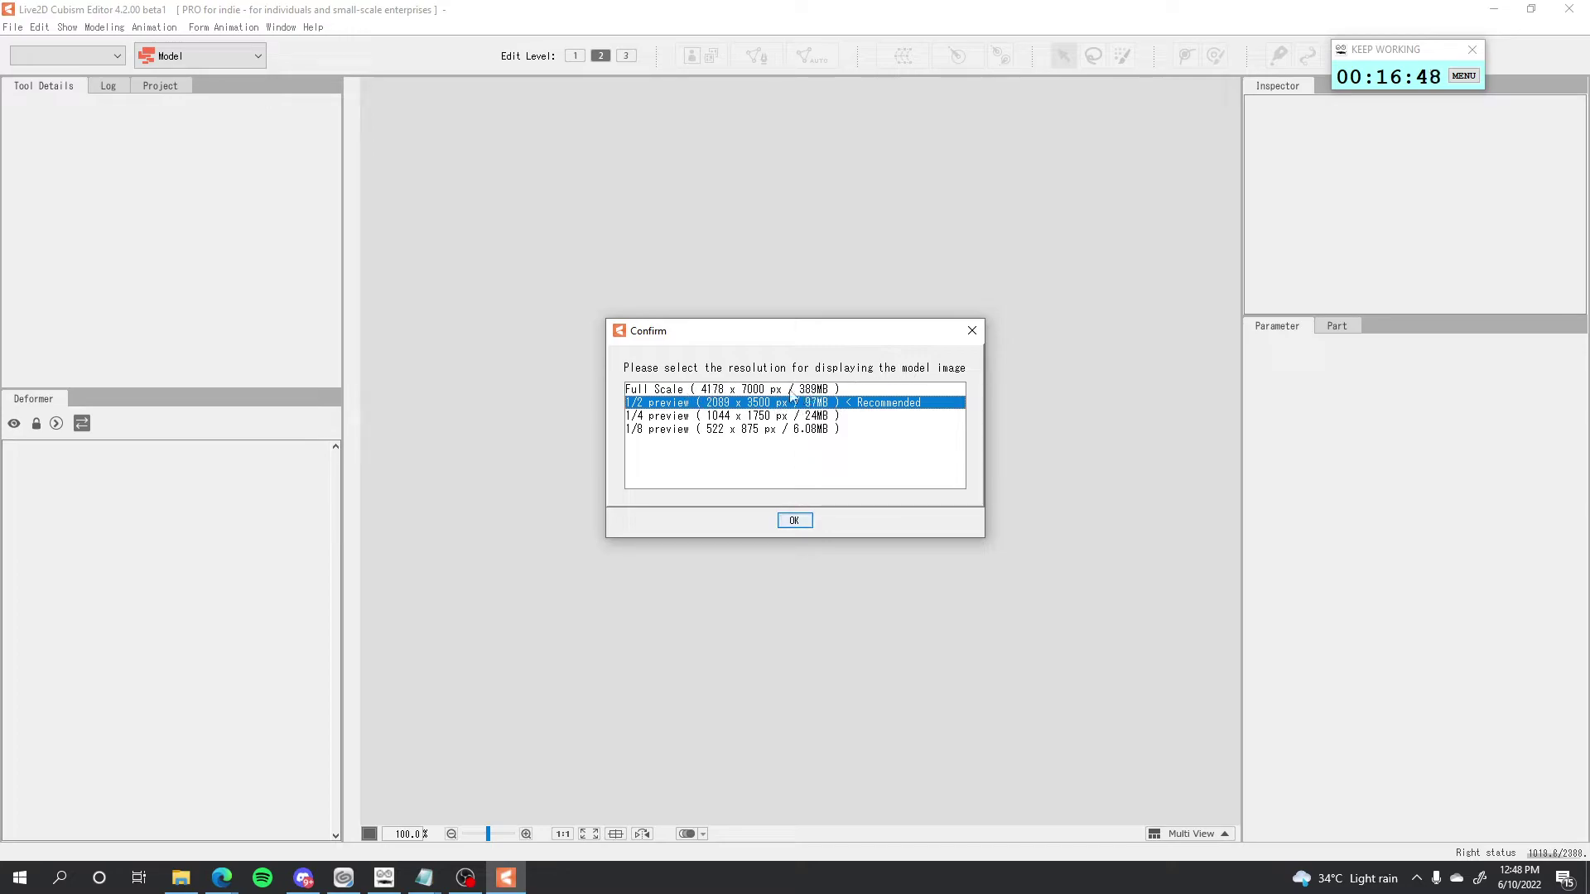
Import the PSD at Full Scale 4178×7000 px display resolution.
{"action": "left_click", "coordinate": [820, 389]}
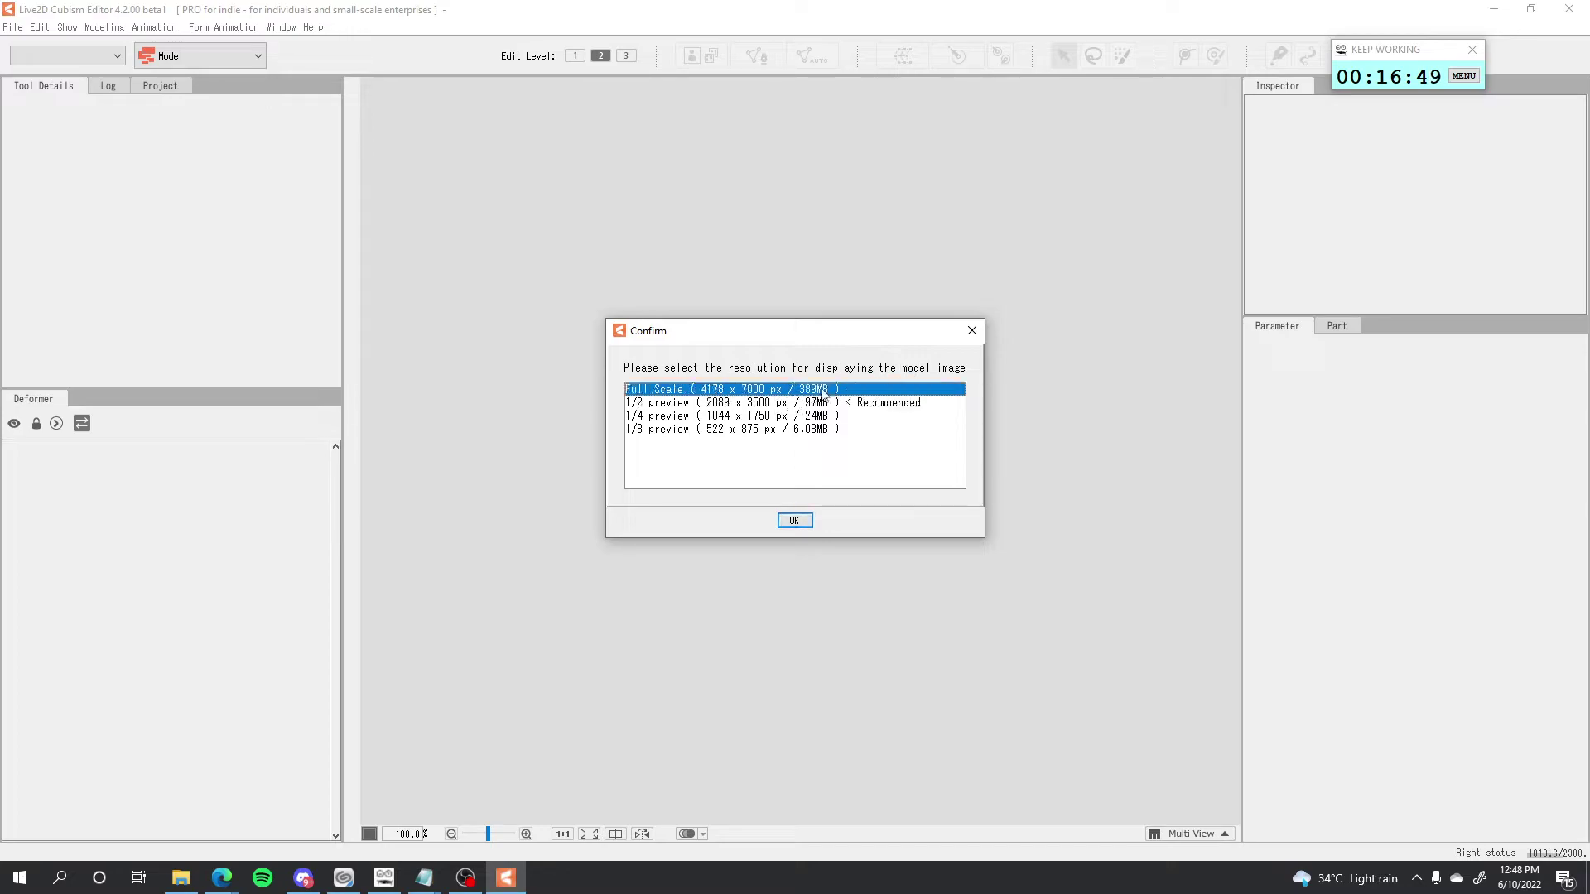
{"action": "left_click", "coordinate": [792, 522]}
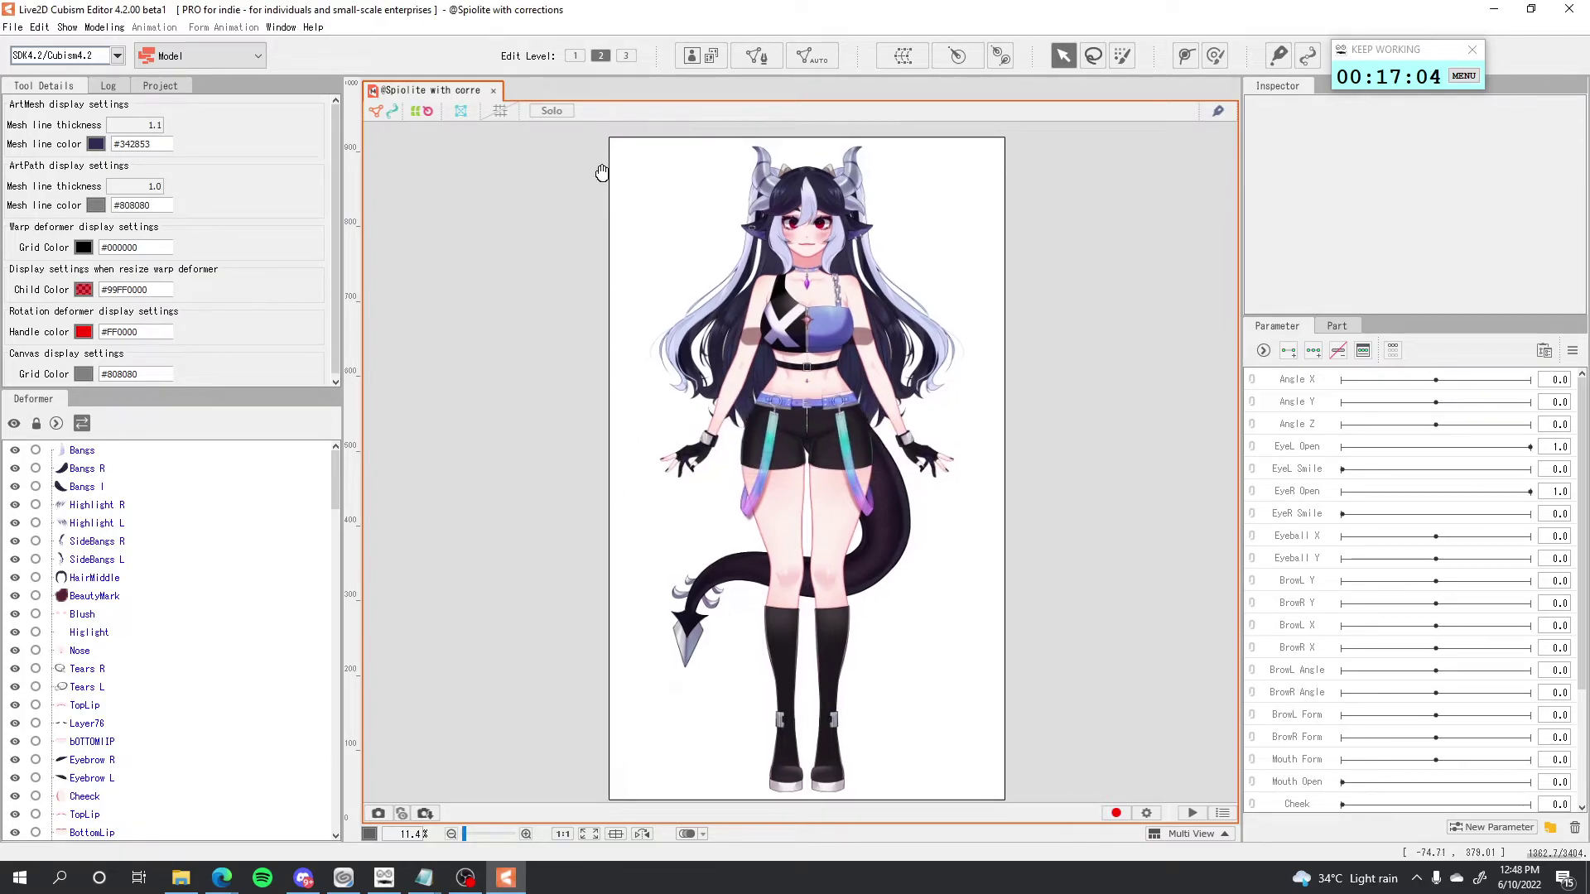
Make the canvas background grey and check the Java process's ~3,452 MB memory use in Task Manager.
{"action": "left_click", "coordinate": [649, 213]}
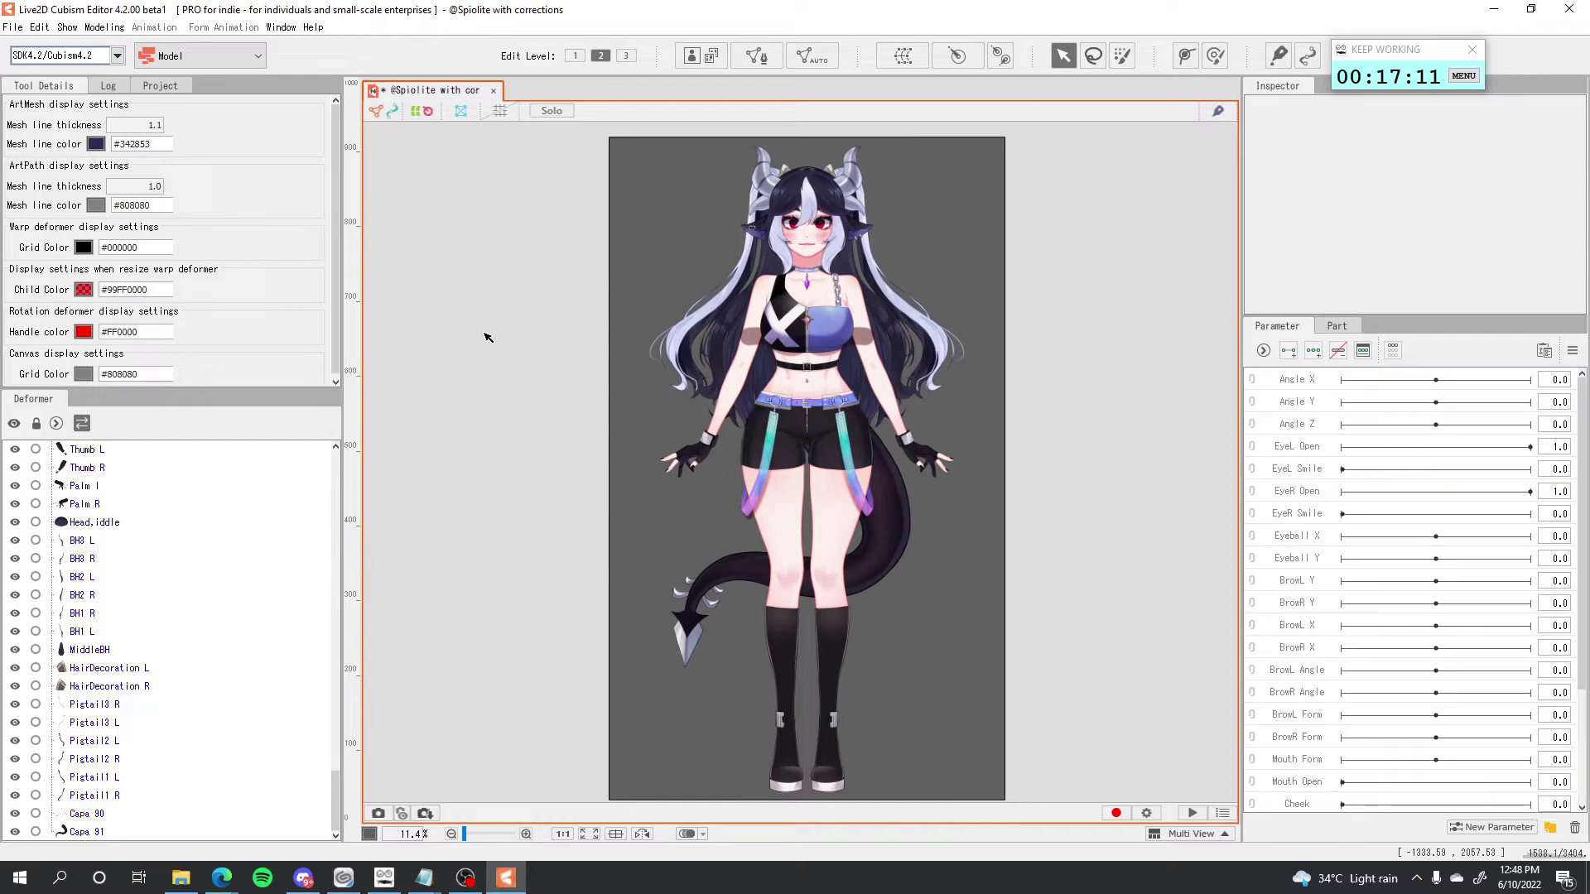
{"action": "key", "text": "ctrl+shift+Escape"}
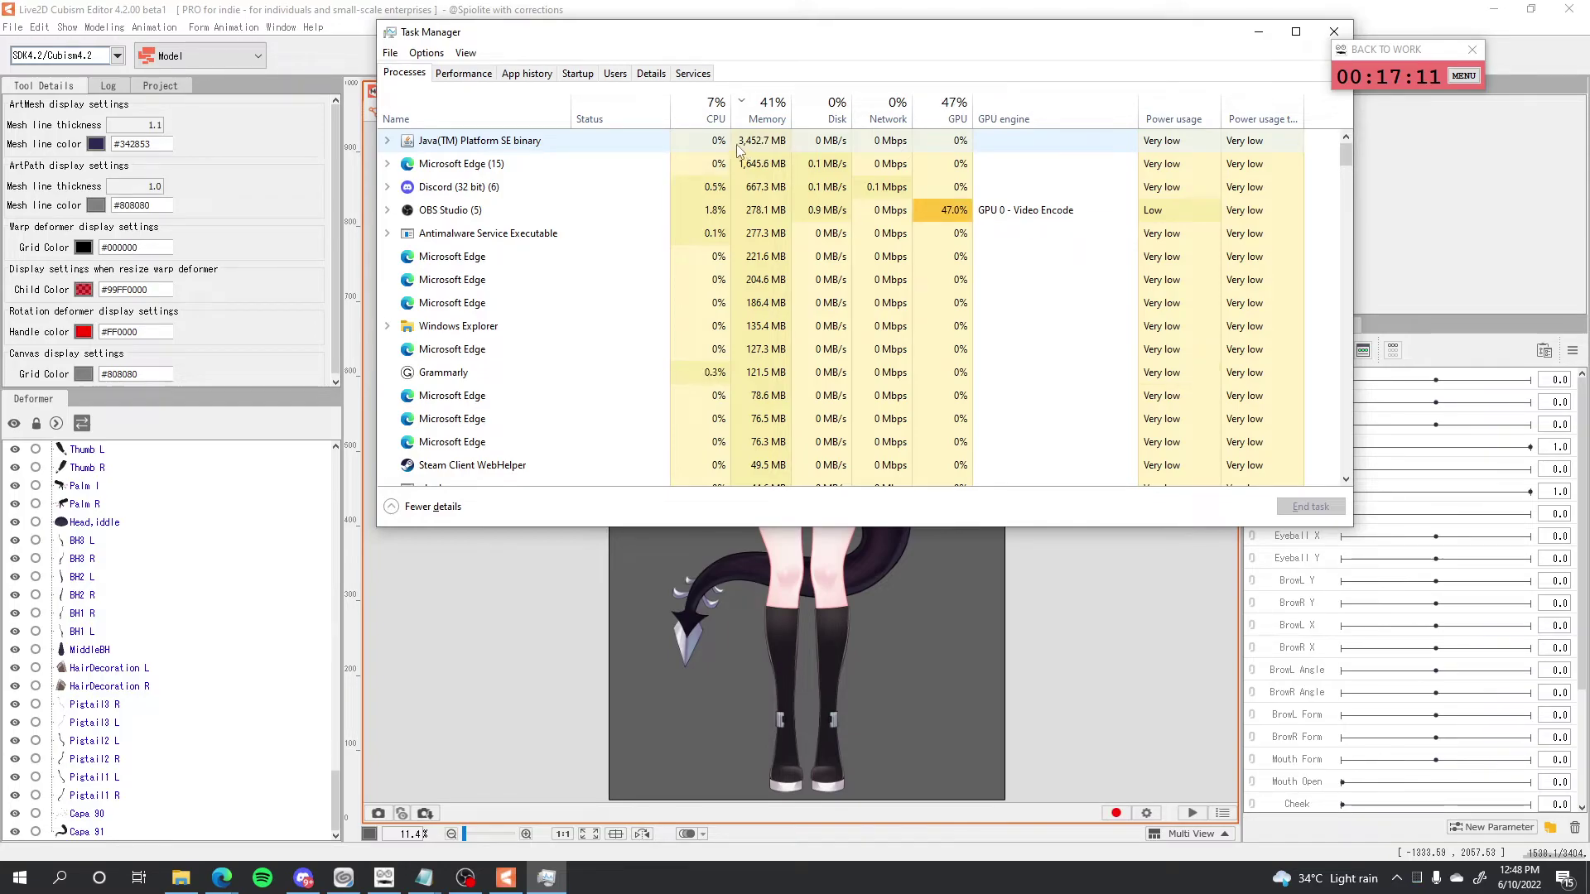
{"action": "left_click", "coordinate": [387, 143]}
{"action": "left_click", "coordinate": [387, 142]}
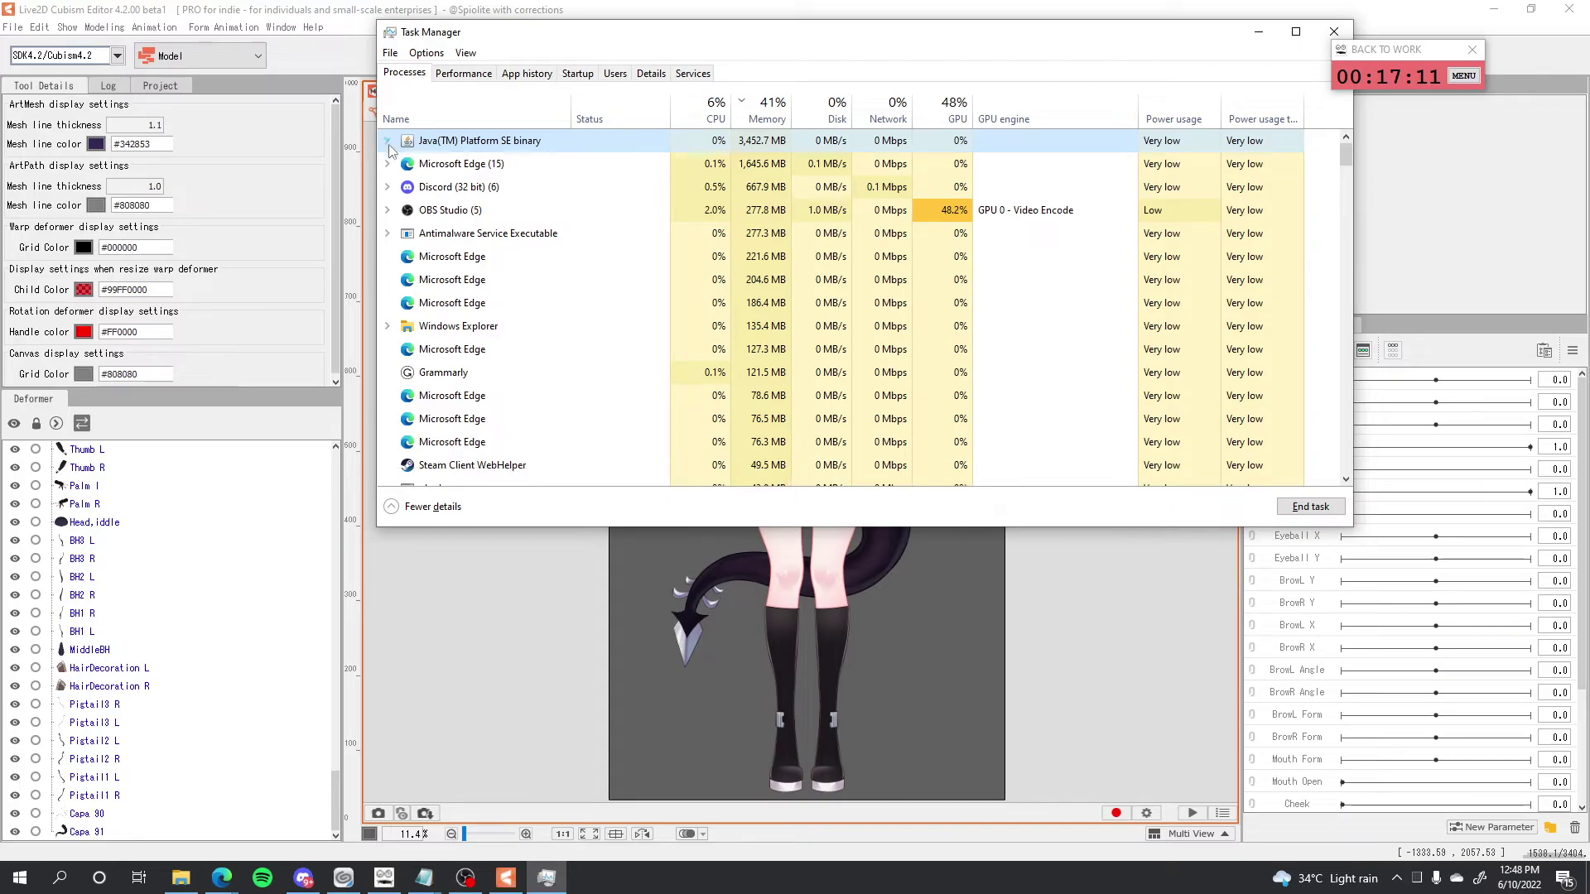
{"action": "left_click", "coordinate": [497, 634]}
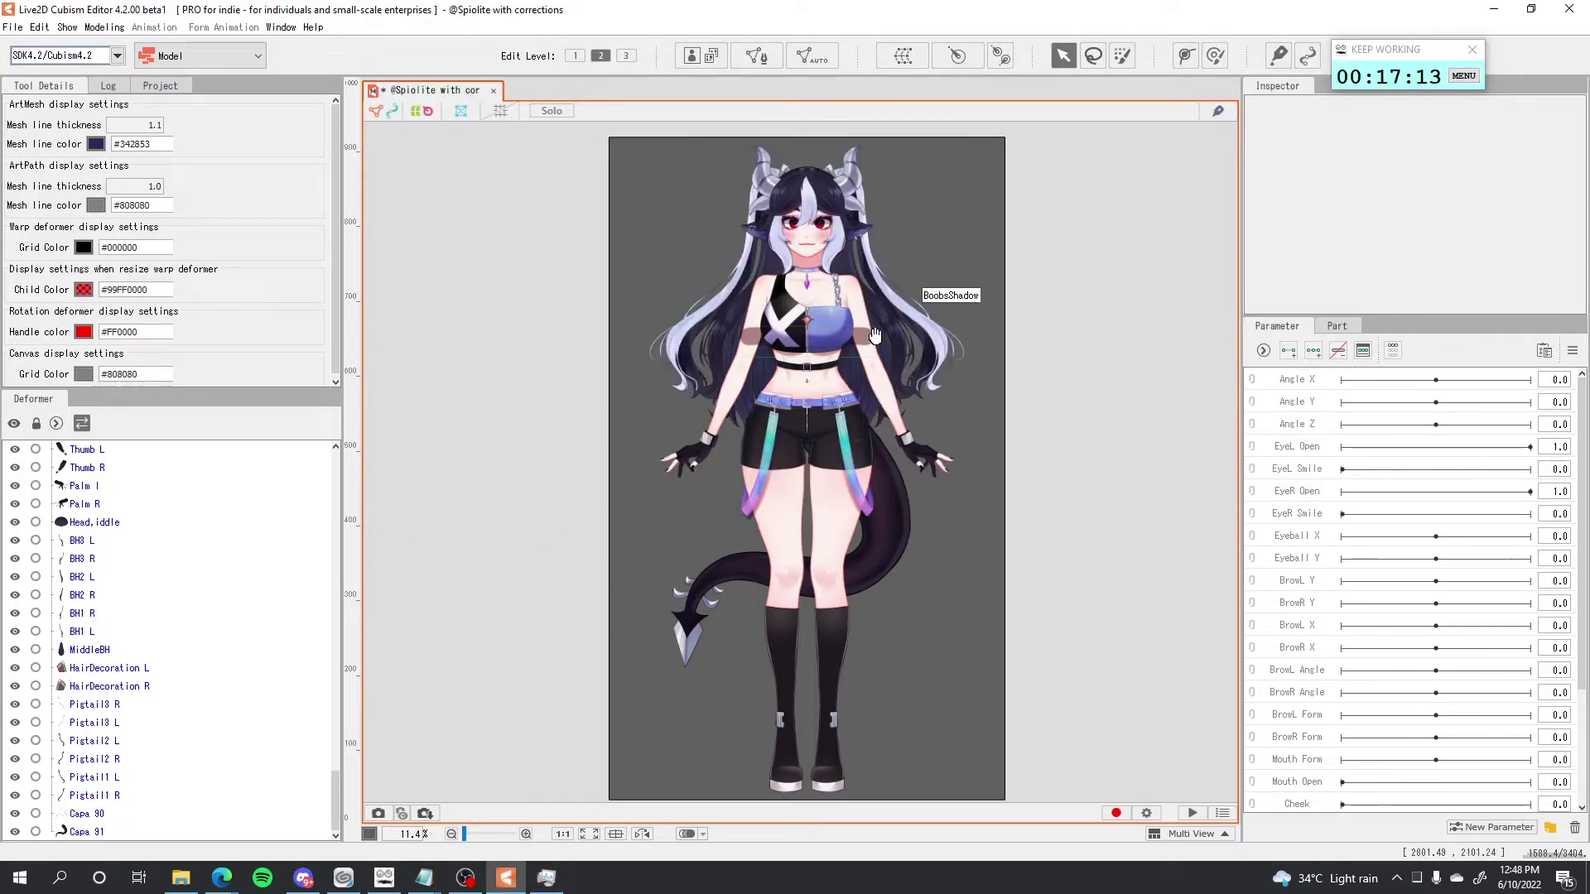
{"action": "scroll", "coordinate": [832, 389], "scroll_direction": "up", "scroll_amount": 2}
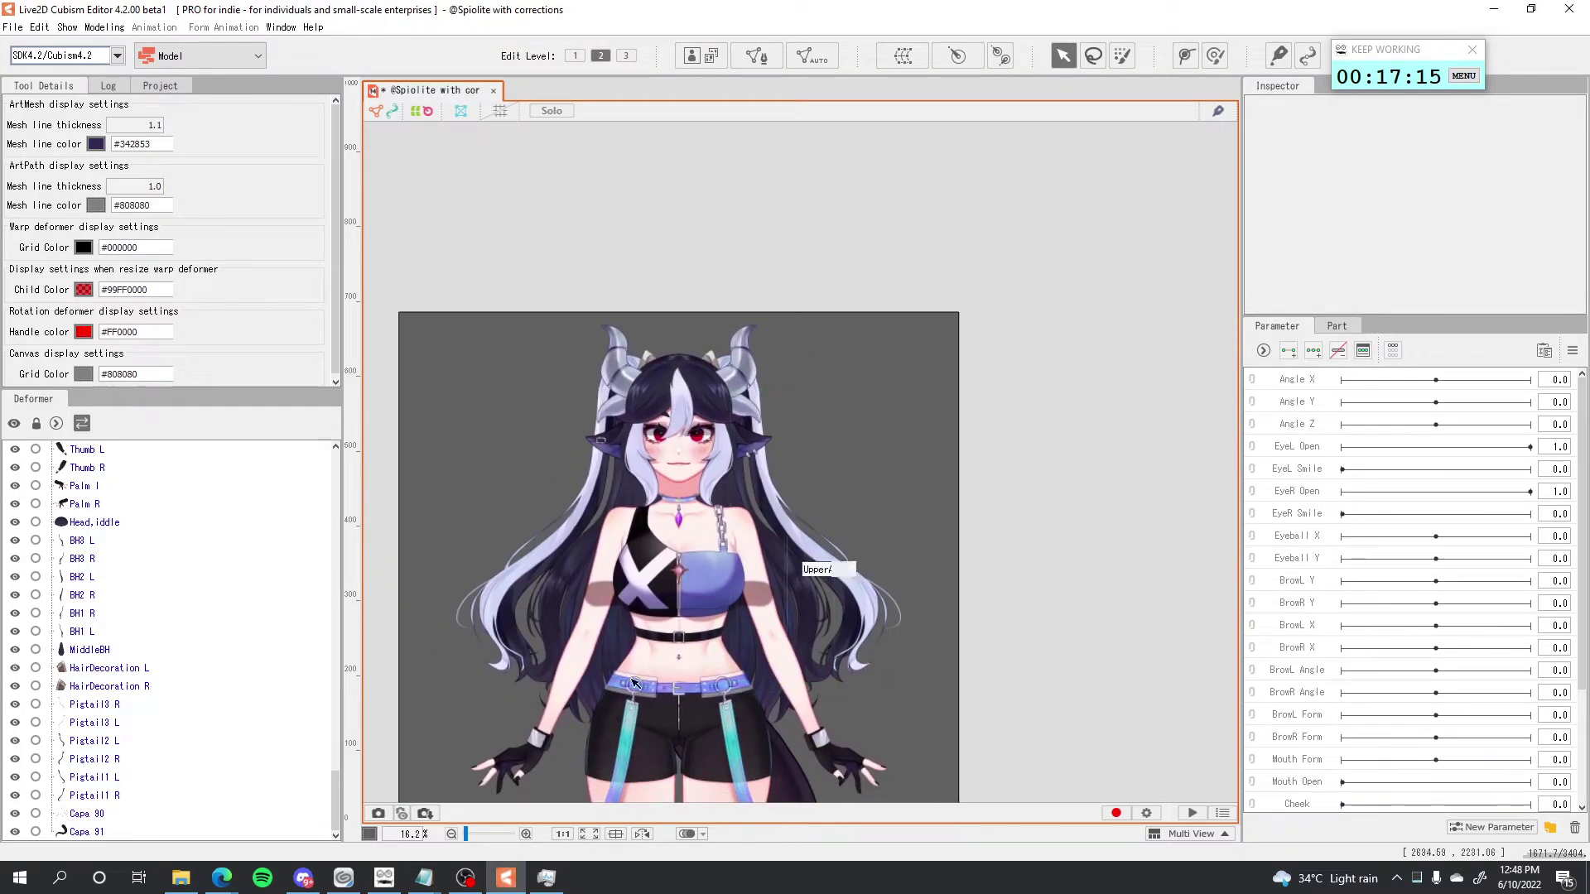
Shrink the File Explorer window and get back to the Cubism canvas.
{"action": "left_click", "coordinate": [181, 878]}
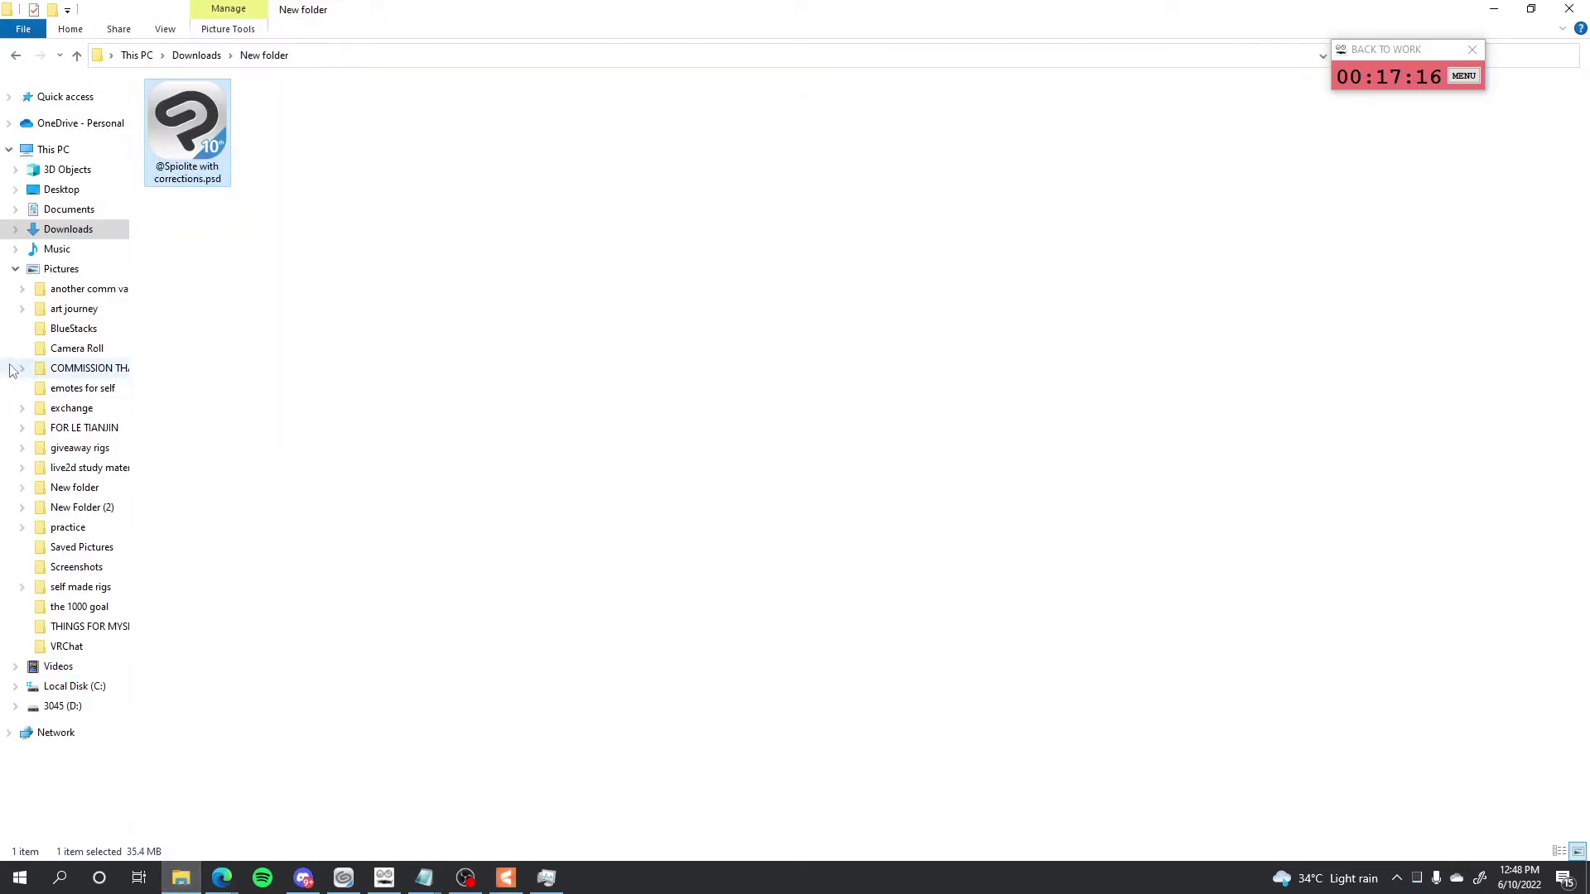
{"action": "left_click", "coordinate": [1532, 9]}
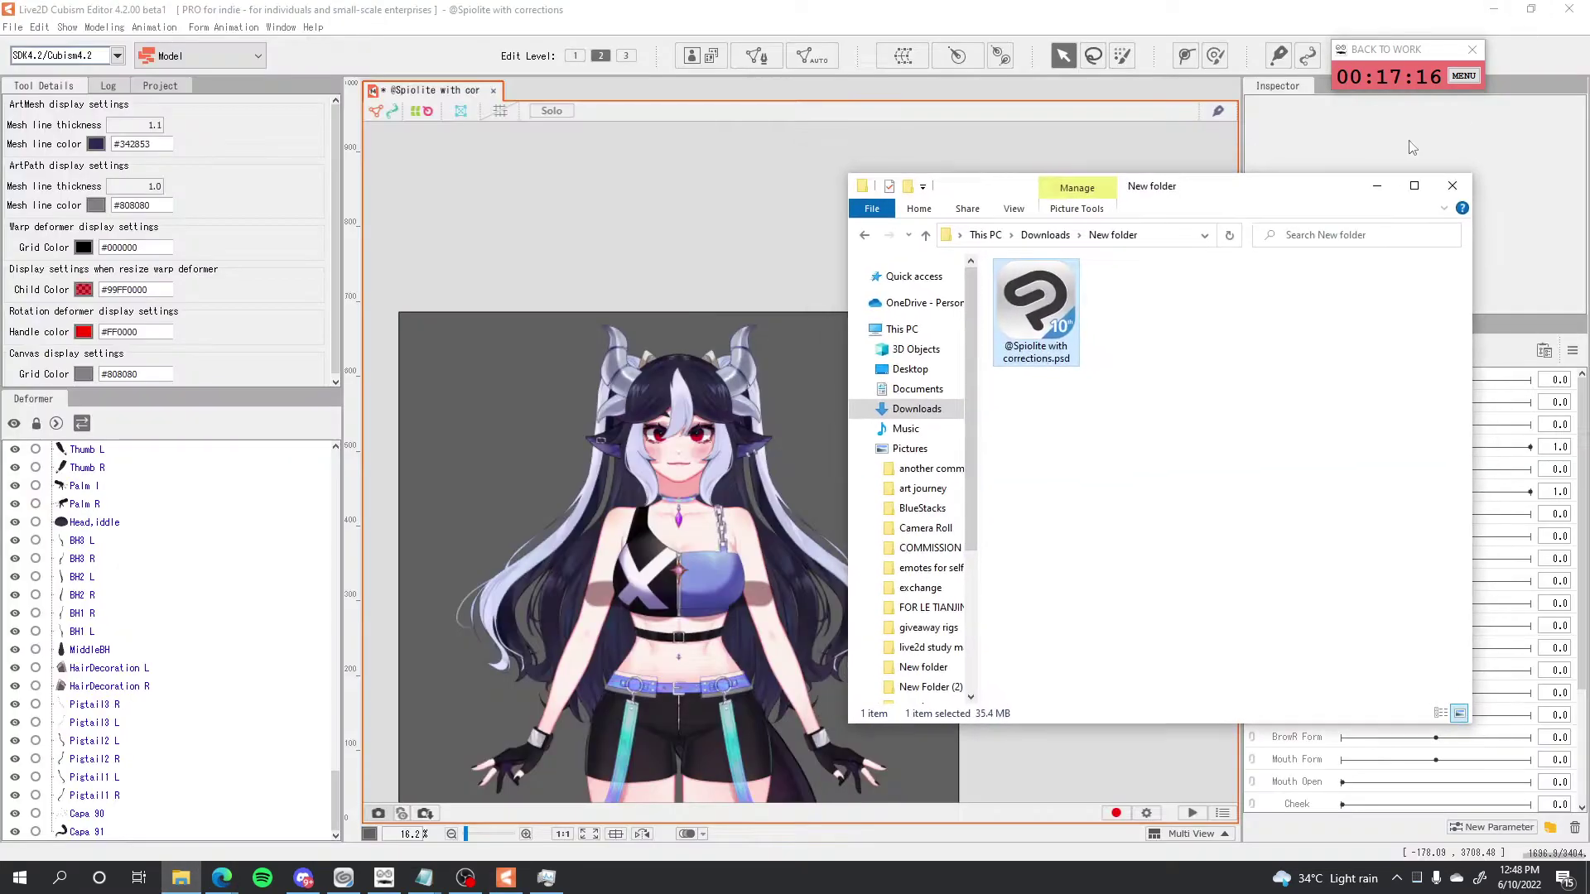
{"action": "left_click", "coordinate": [915, 389]}
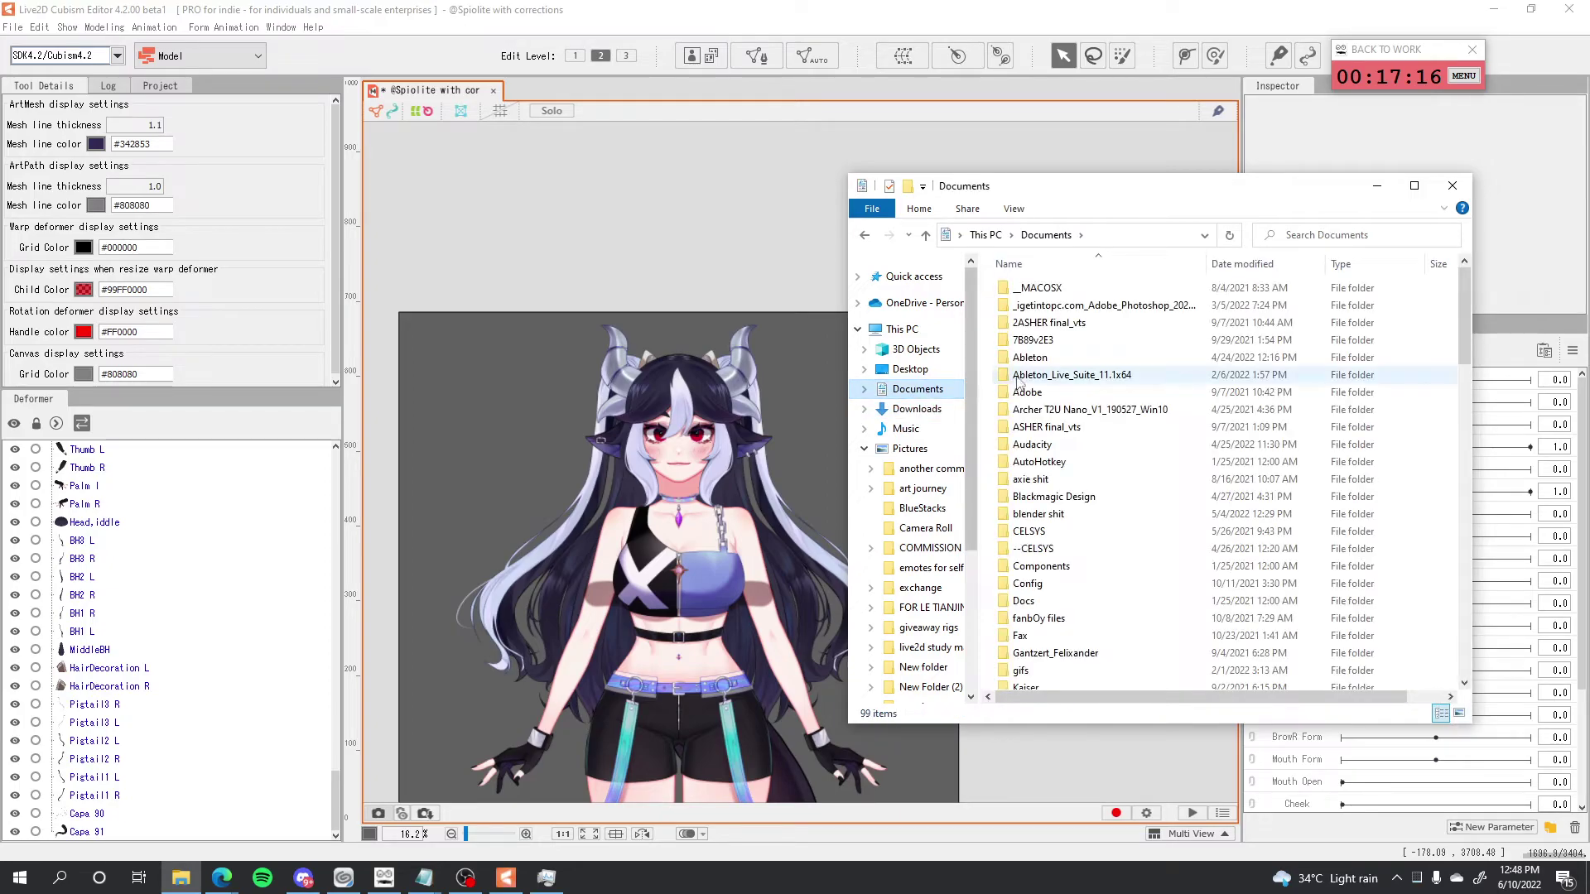
{"action": "scroll", "coordinate": [1066, 590], "scroll_direction": "down", "scroll_amount": 3}
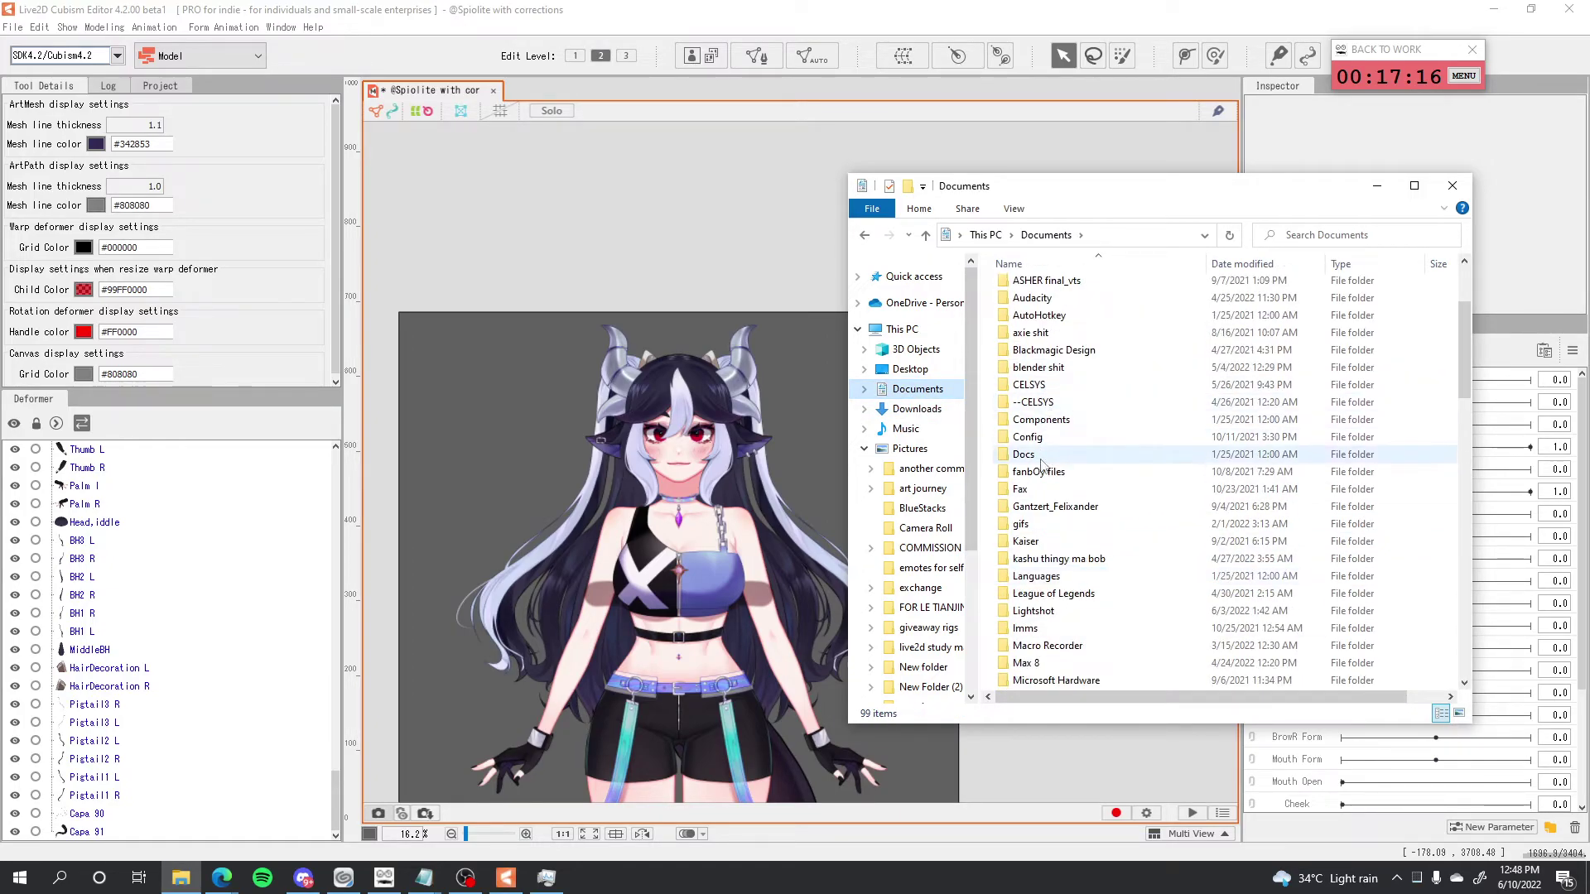
{"action": "left_click", "coordinate": [636, 262]}
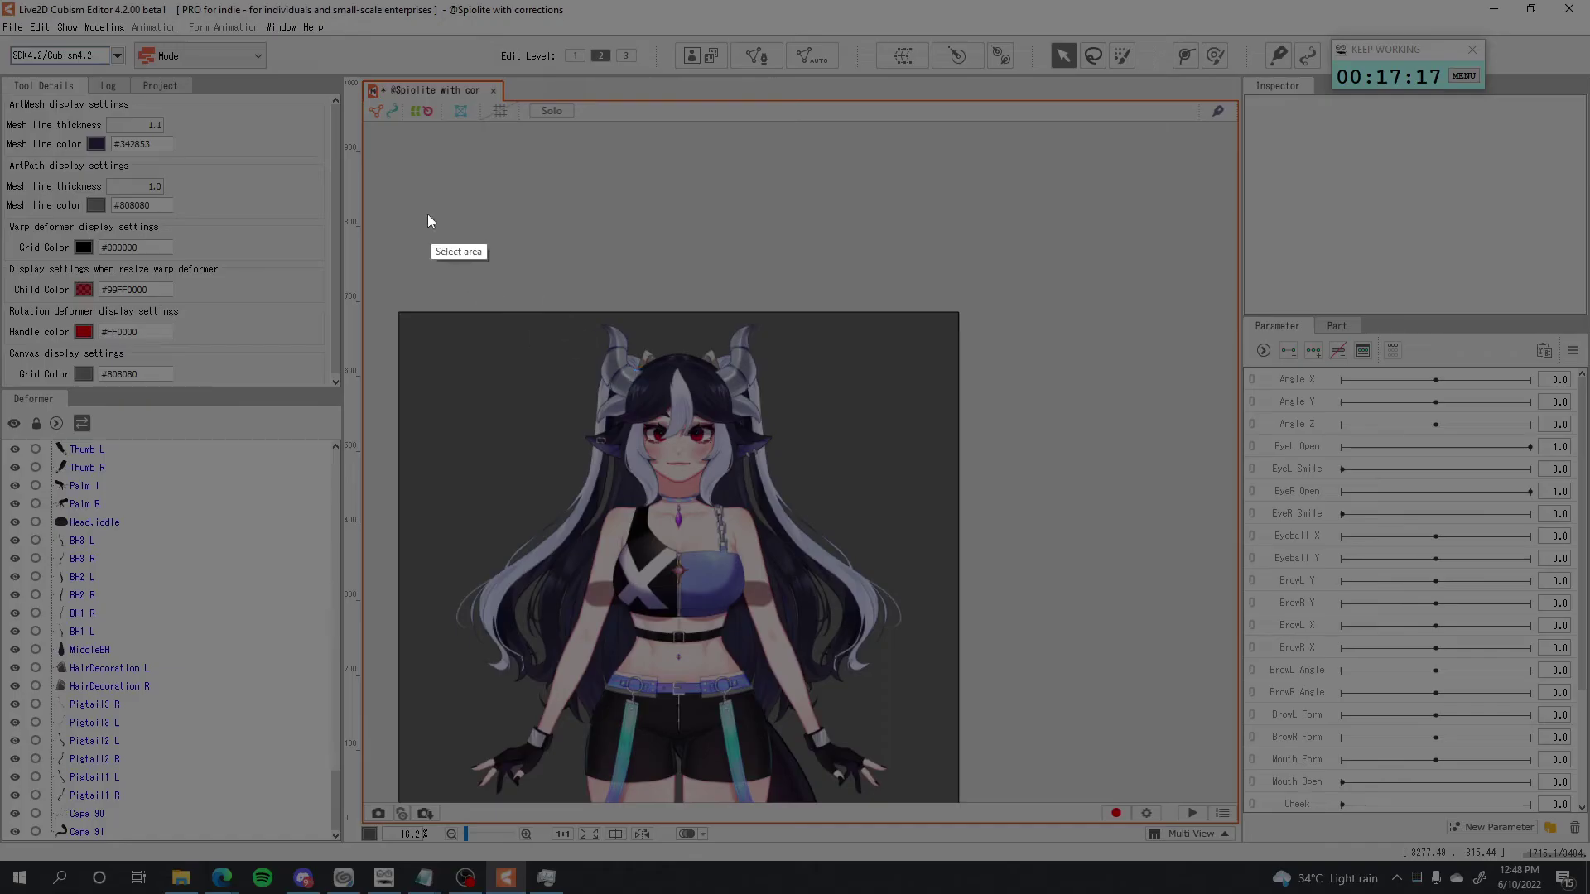
Capture a screenshot of the model area and copy it to the clipboard.
{"action": "left_click_drag", "start_coordinate": [372, 238], "coordinate": [1034, 752]}
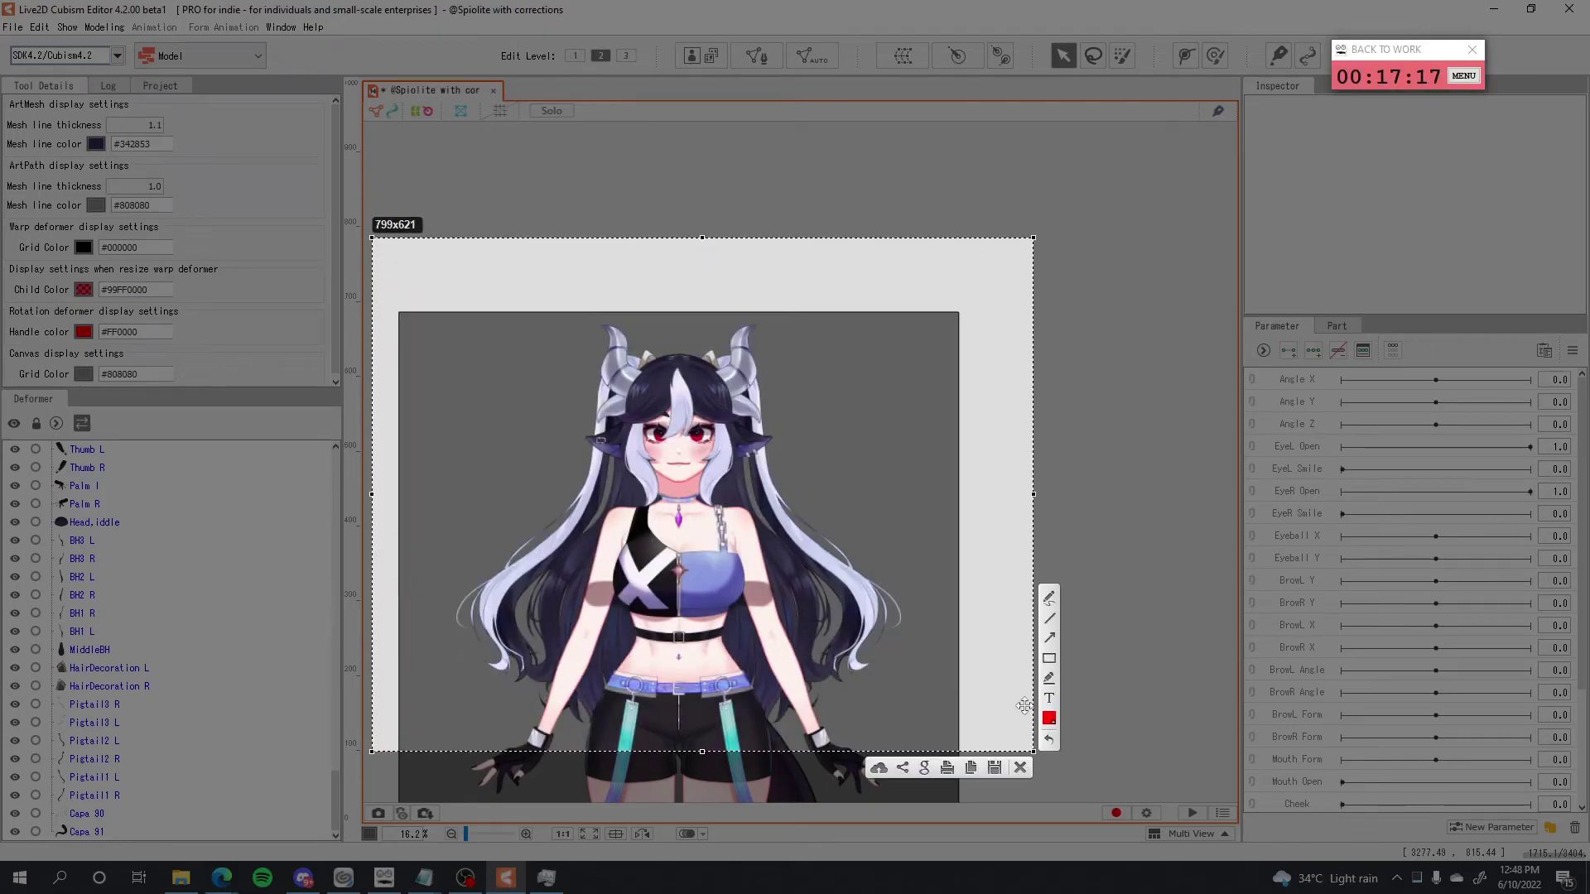
{"action": "key", "text": "ctrl+c"}
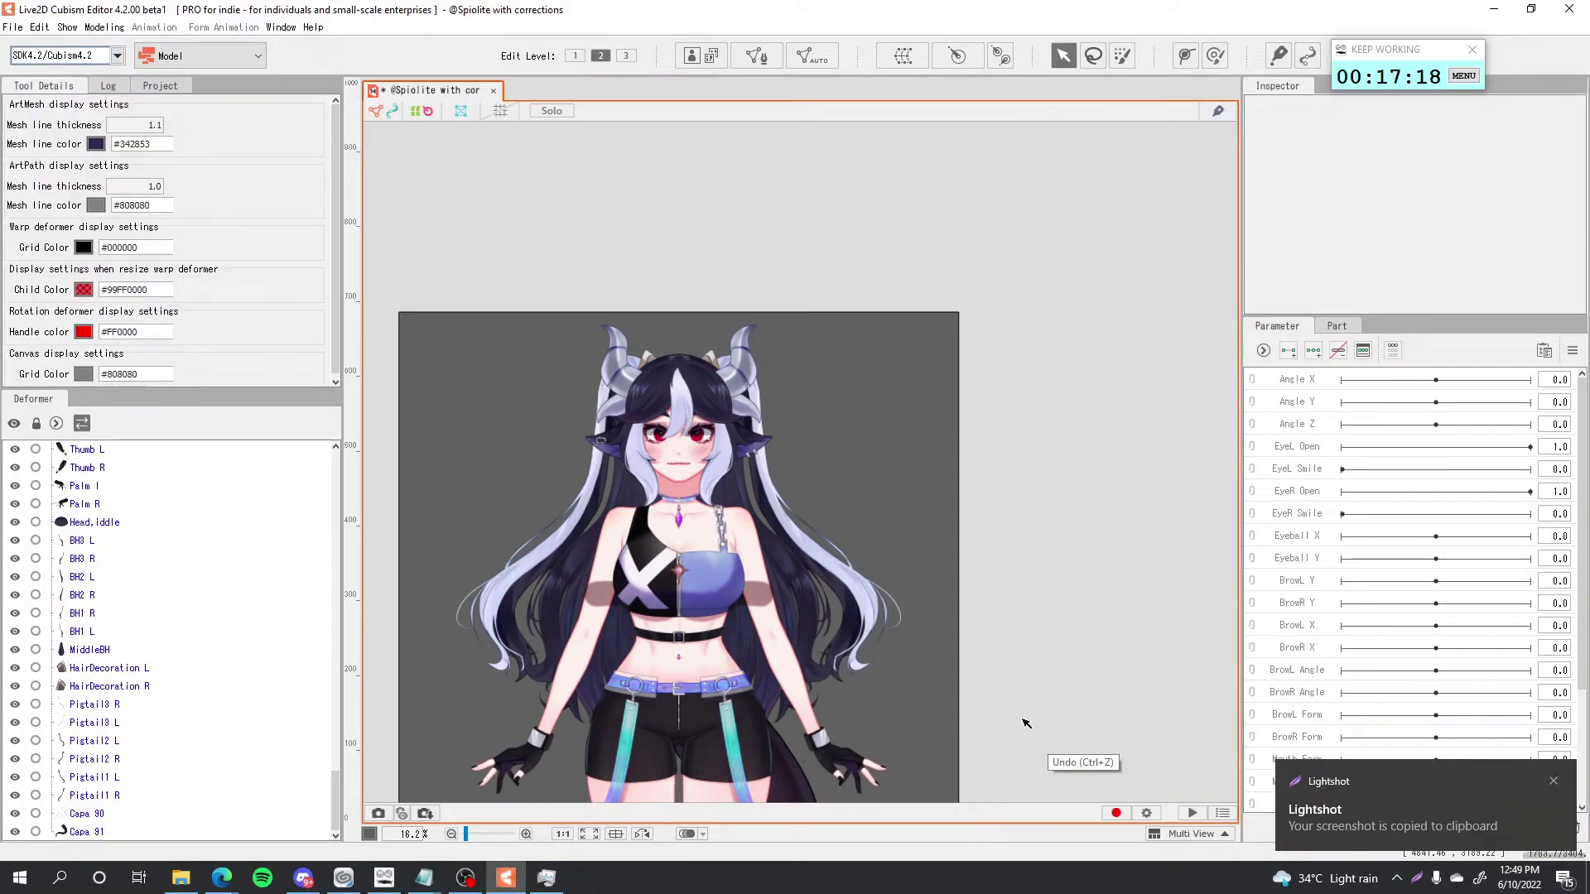
{"action": "key", "text": "Print"}
{"action": "left_click_drag", "start_coordinate": [497, 295], "coordinate": [967, 711]}
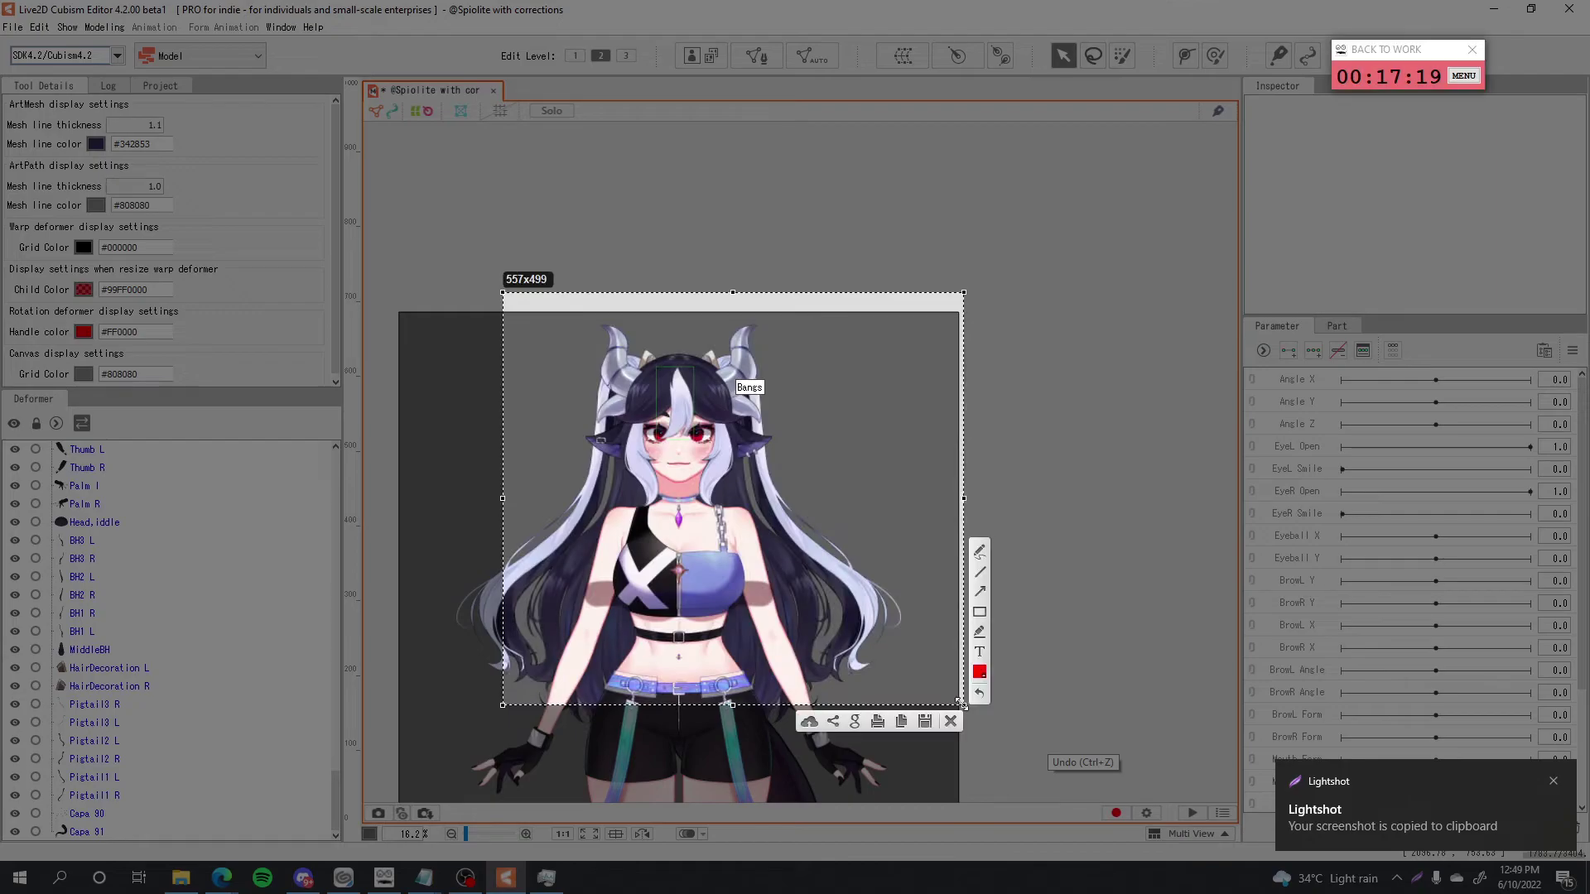
{"action": "key", "text": "ctrl+c"}
Drag Screenshot_39.png from the Lightshot folder onto the Cubism canvas.
{"action": "left_click", "coordinate": [181, 878]}
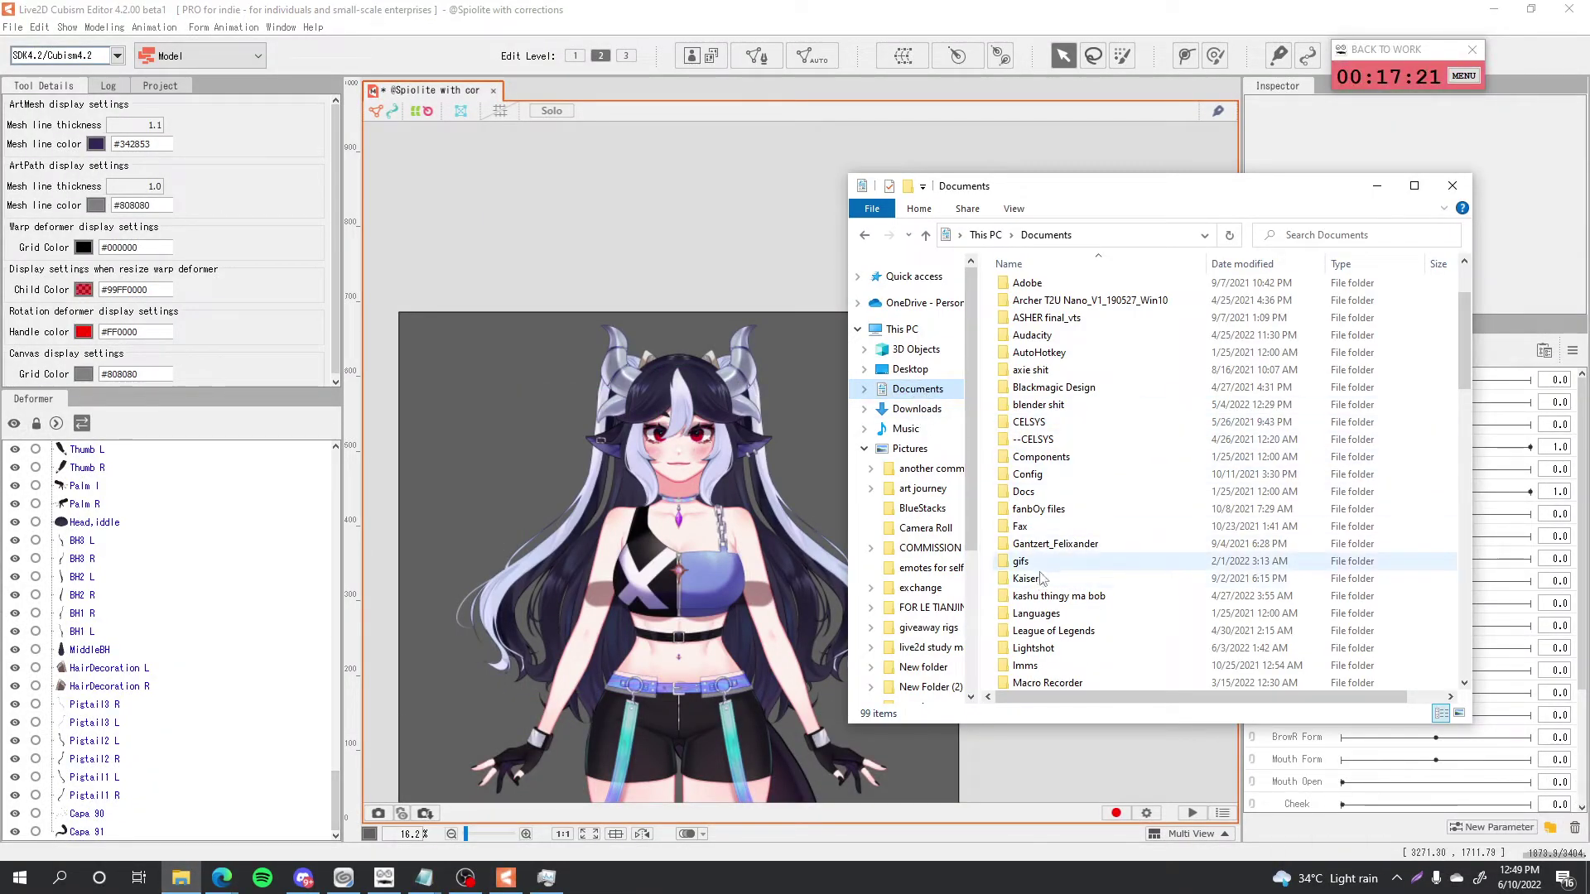
{"action": "double_click", "coordinate": [1034, 648]}
{"action": "left_click_drag", "start_coordinate": [1315, 646], "coordinate": [571, 513]}
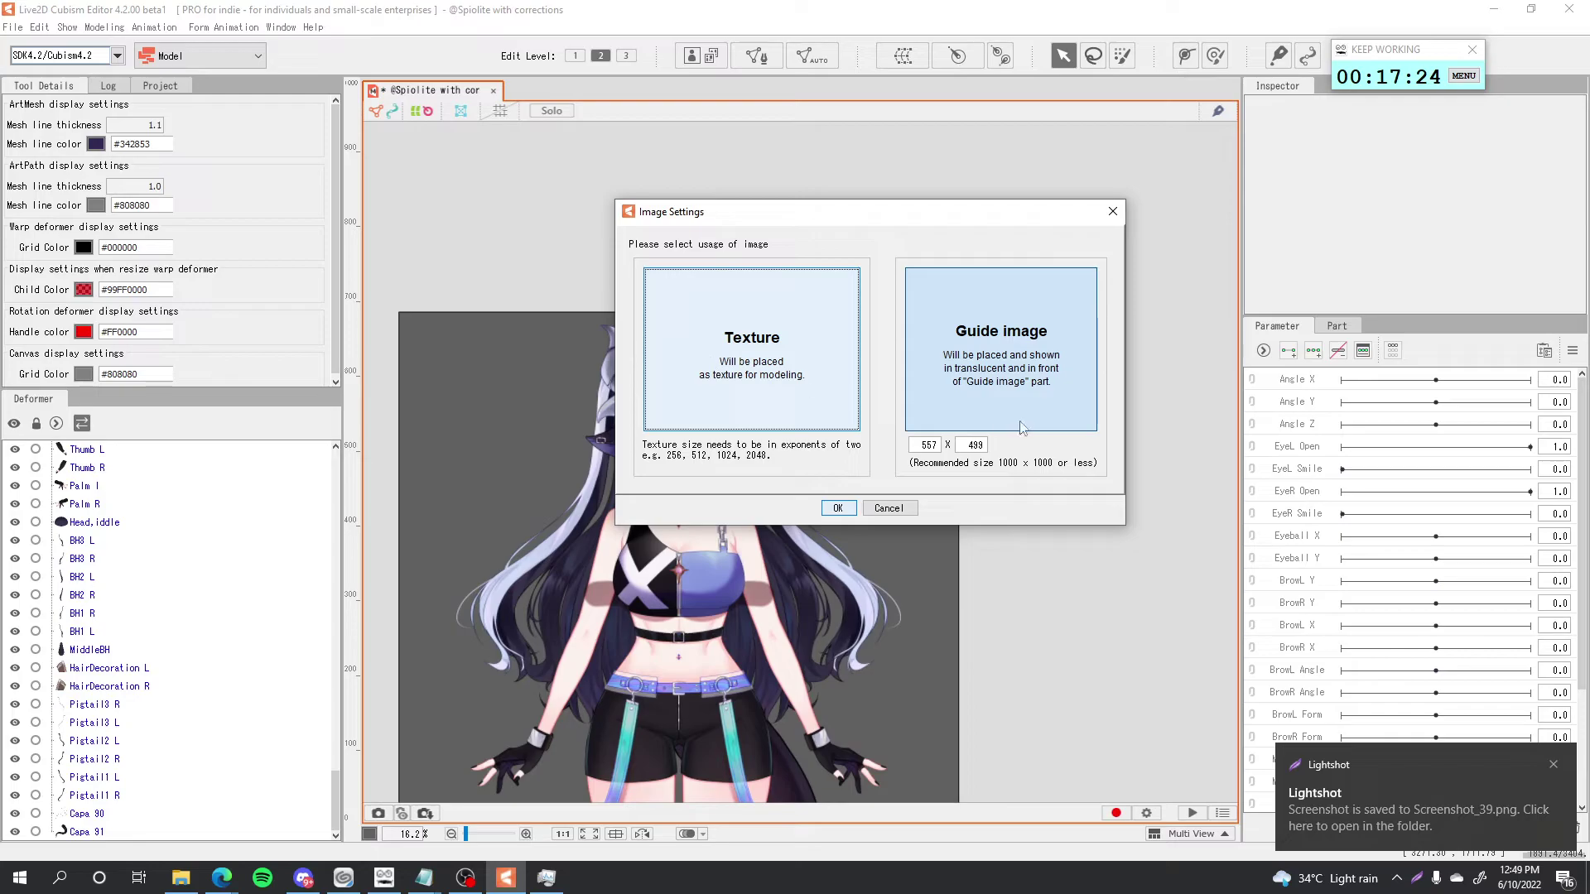
{"action": "left_click", "coordinate": [770, 421]}
{"action": "left_click", "coordinate": [839, 508]}
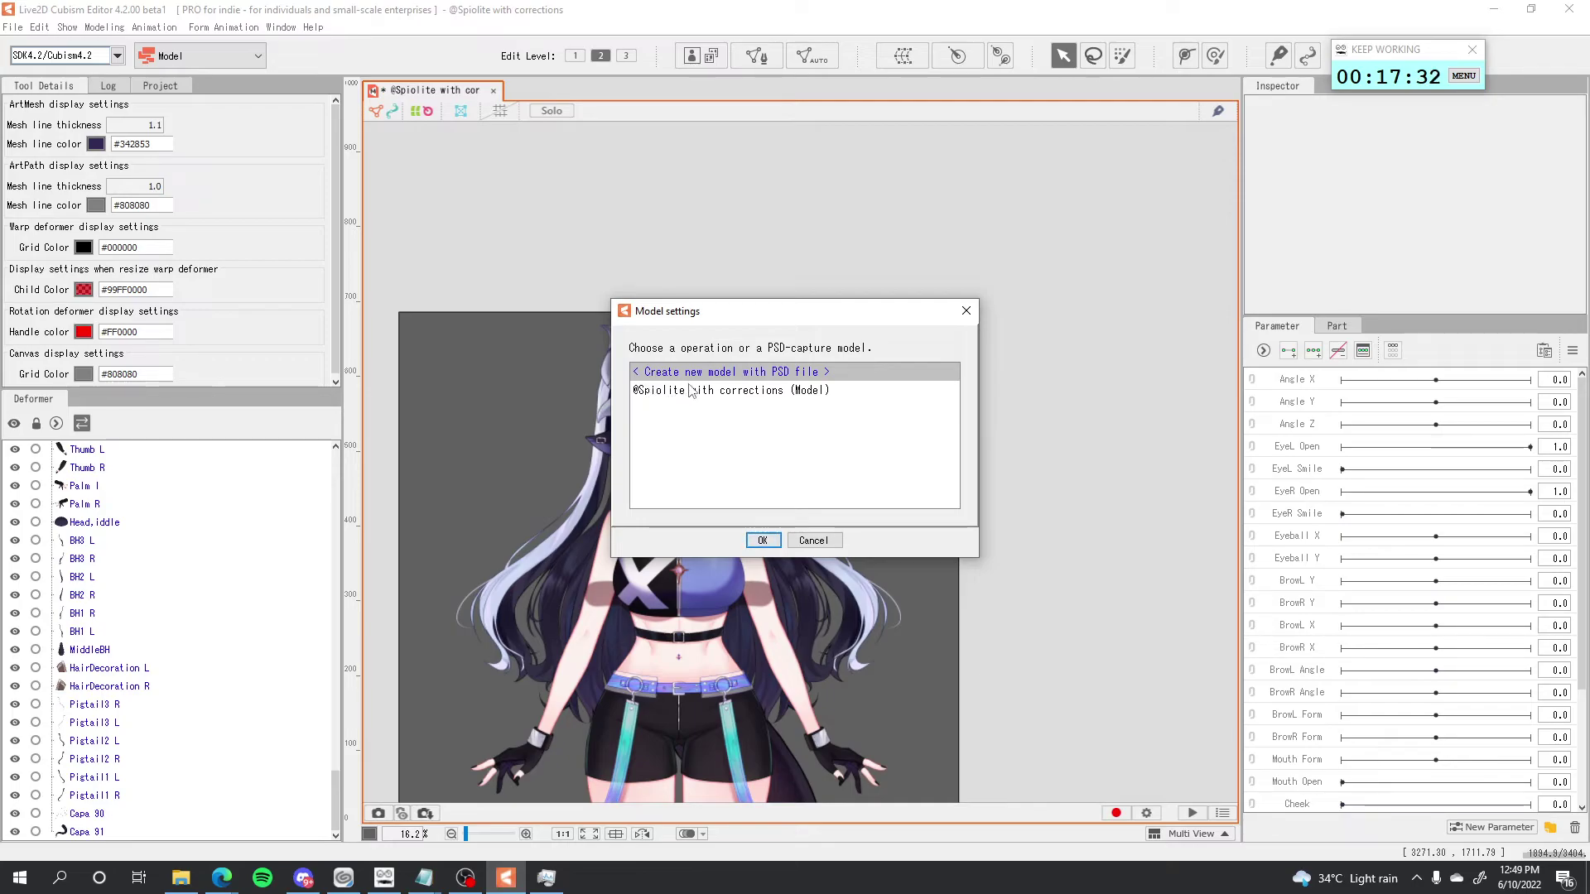
{"action": "left_click", "coordinate": [691, 390]}
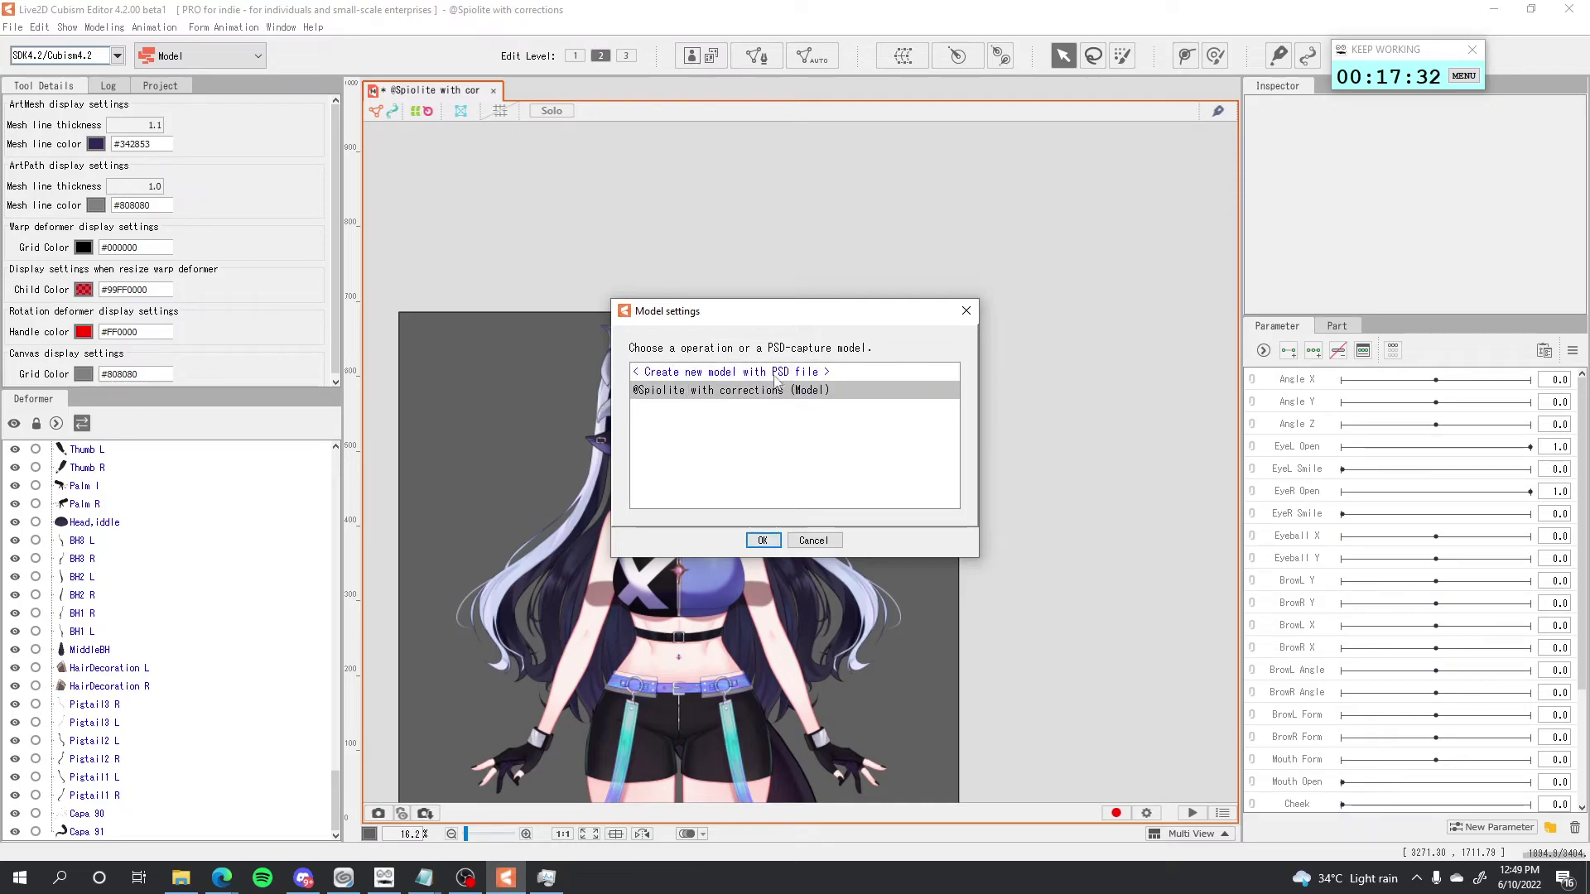
{"action": "left_click", "coordinate": [763, 540]}
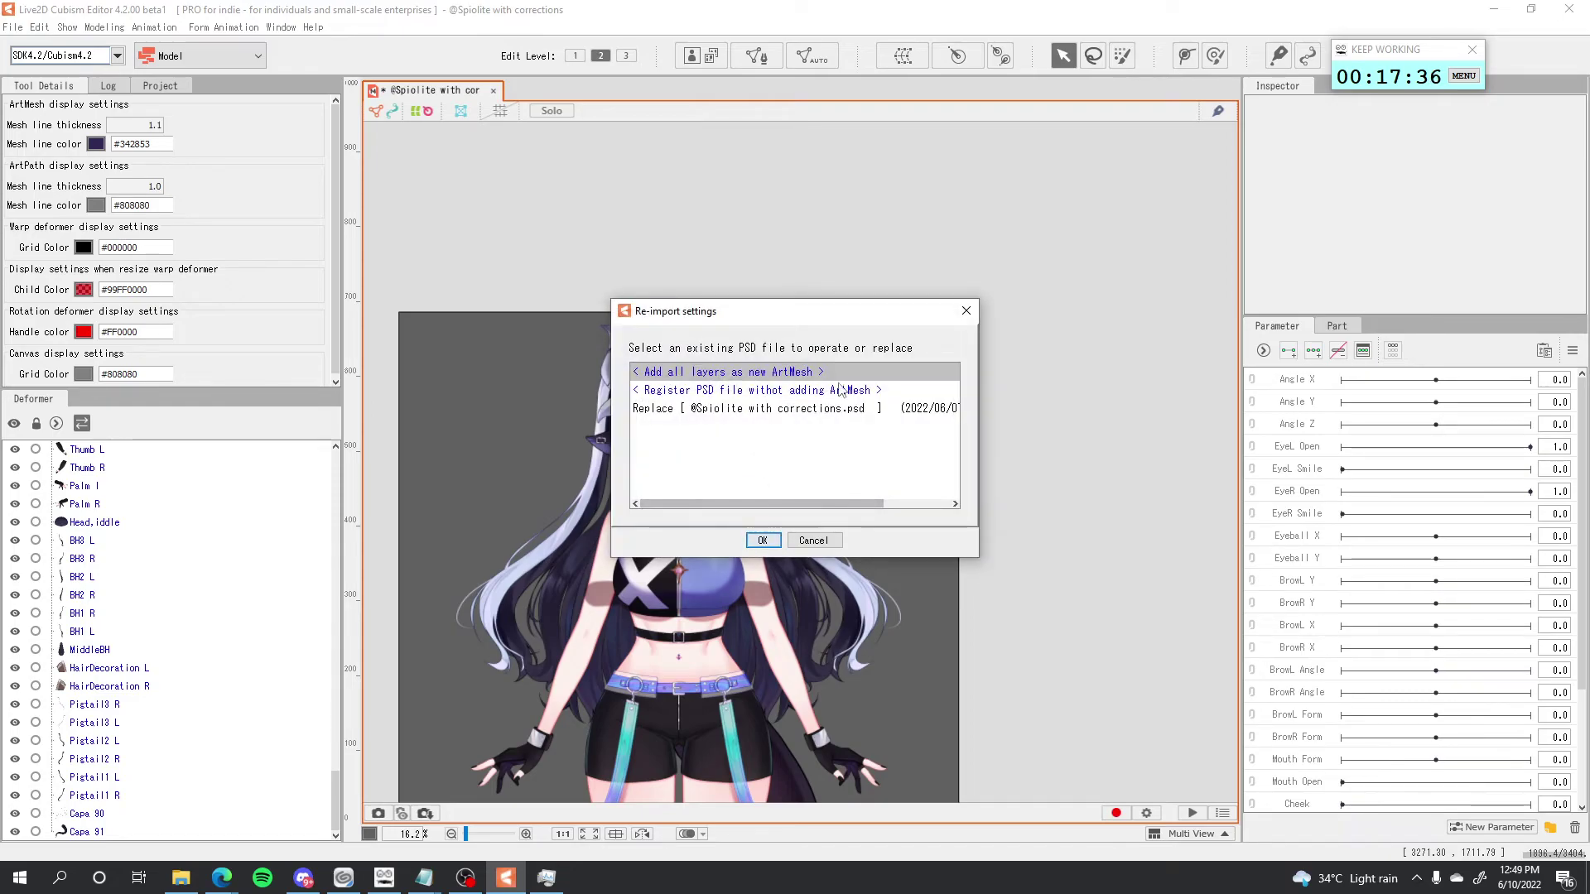
{"action": "left_click", "coordinate": [762, 540]}
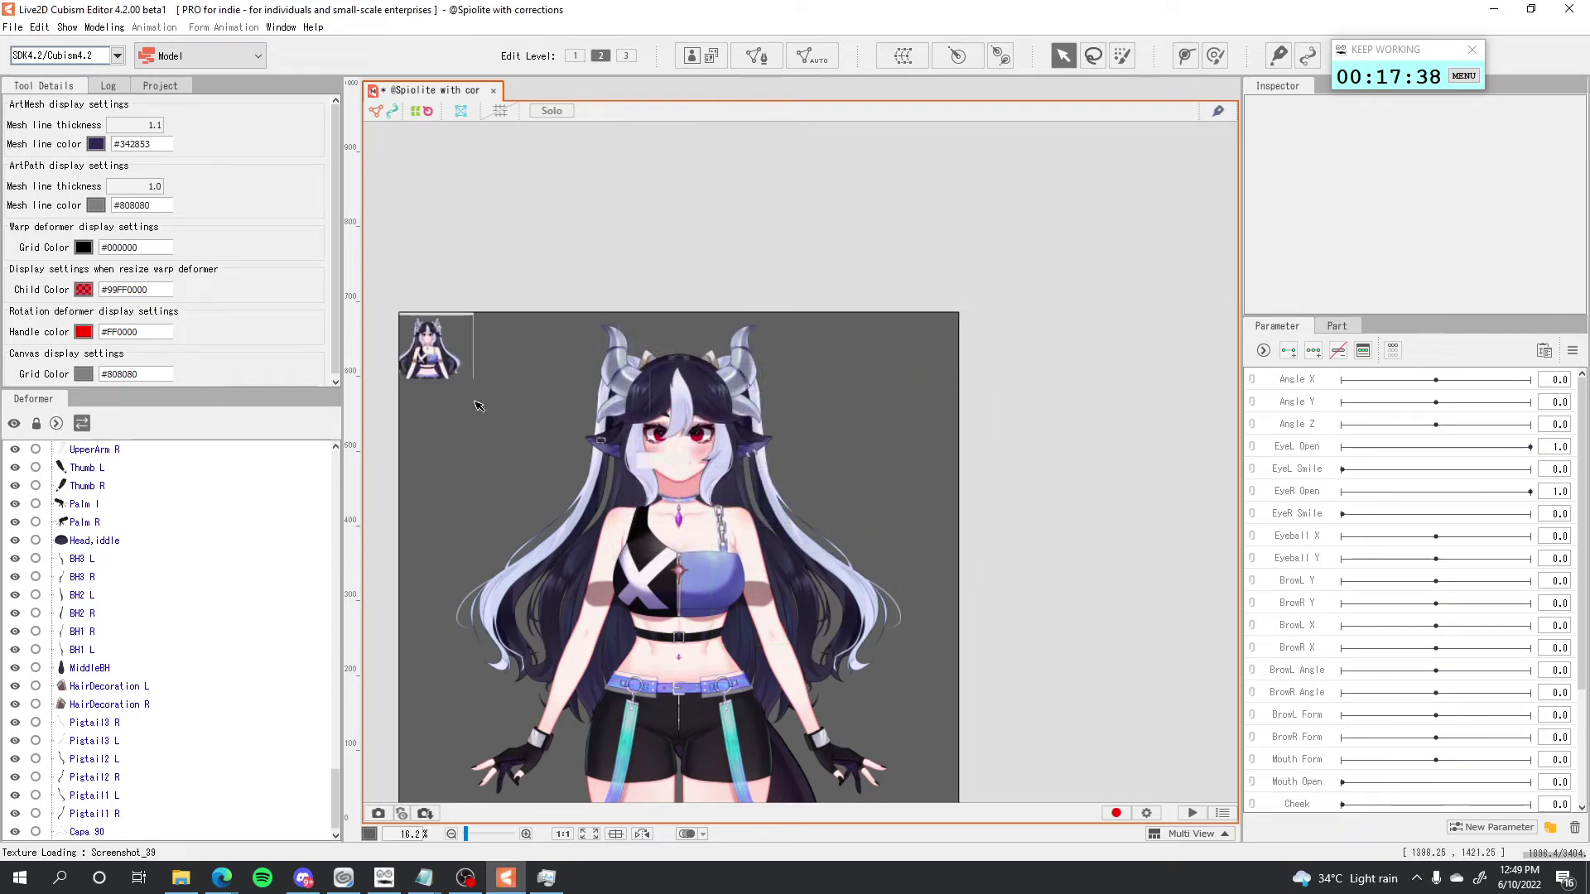
Select the Screenshot_39 image on the canvas and enlarge it.
{"action": "scroll", "coordinate": [520, 373], "scroll_direction": "up", "scroll_amount": 5}
{"action": "left_click", "coordinate": [519, 373]}
{"action": "scroll", "coordinate": [509, 364], "scroll_direction": "down", "scroll_amount": 3}
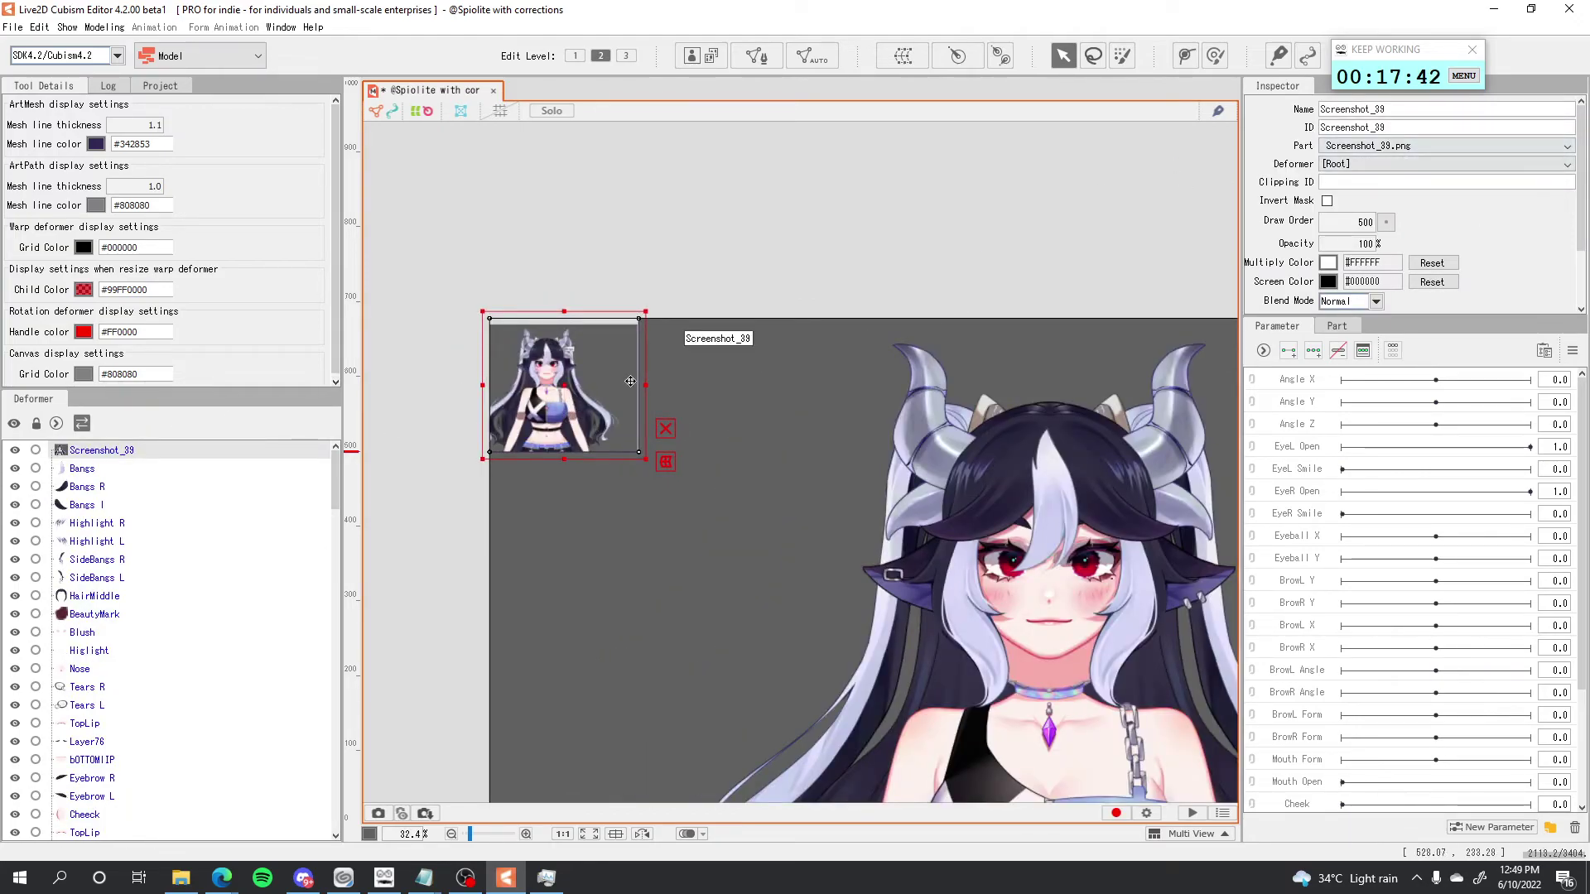
{"action": "left_click_drag", "start_coordinate": [642, 468], "coordinate": [1015, 770]}
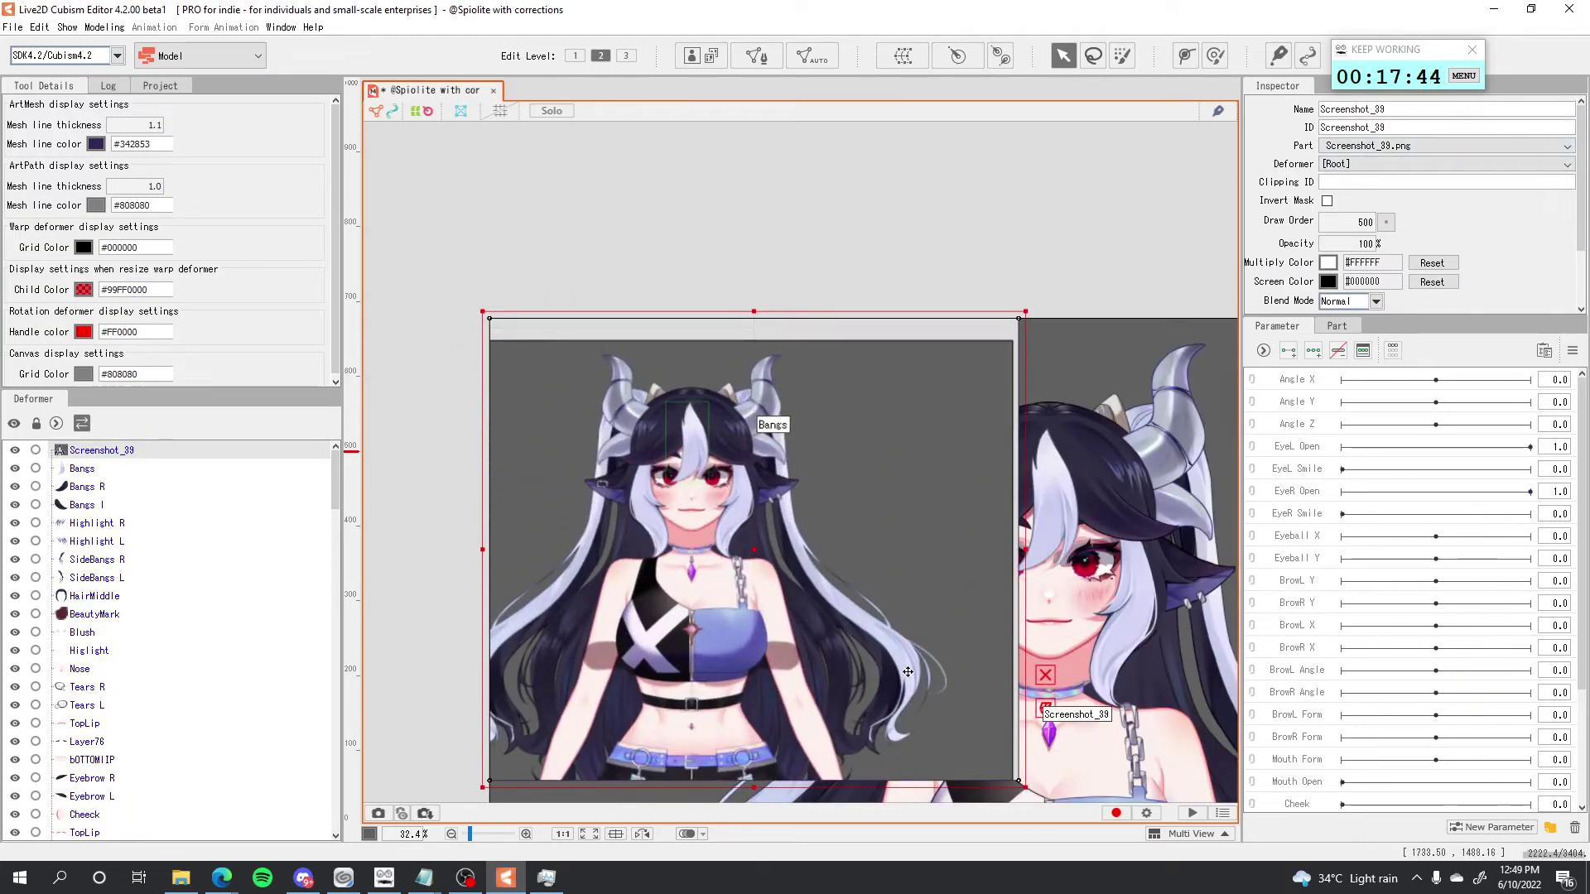
{"action": "scroll", "coordinate": [1027, 712], "scroll_direction": "down", "scroll_amount": 8}
{"action": "scroll", "coordinate": [667, 451], "scroll_direction": "up", "scroll_amount": 3}
{"action": "scroll", "coordinate": [668, 451], "scroll_direction": "up", "scroll_amount": 2}
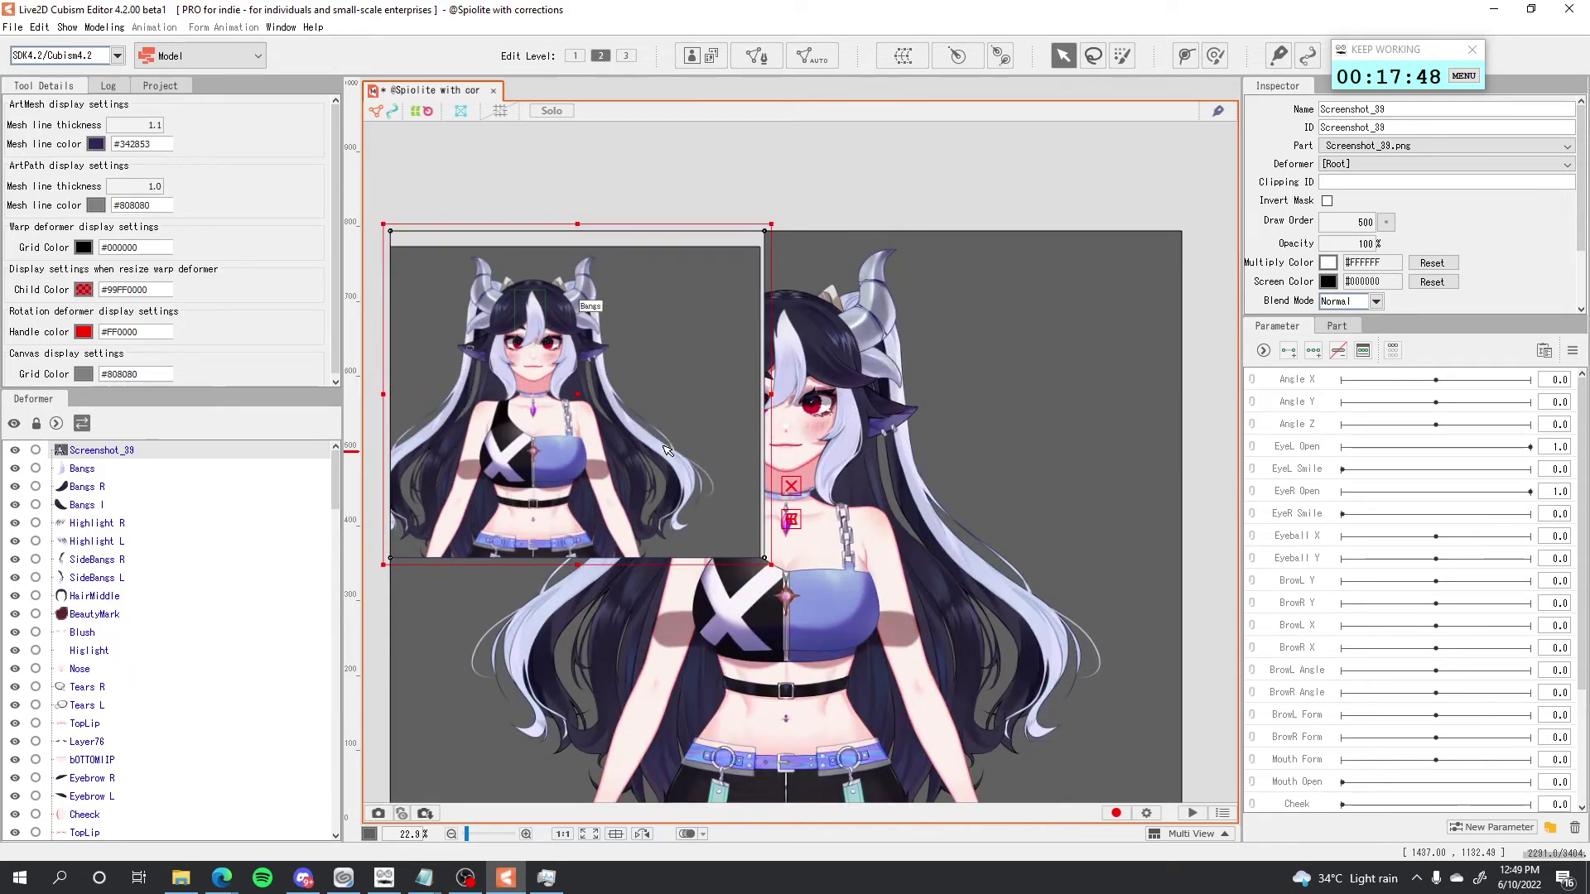
Delete Screenshot_39 and recentre the view on the whole character.
{"action": "key", "text": "Delete"}
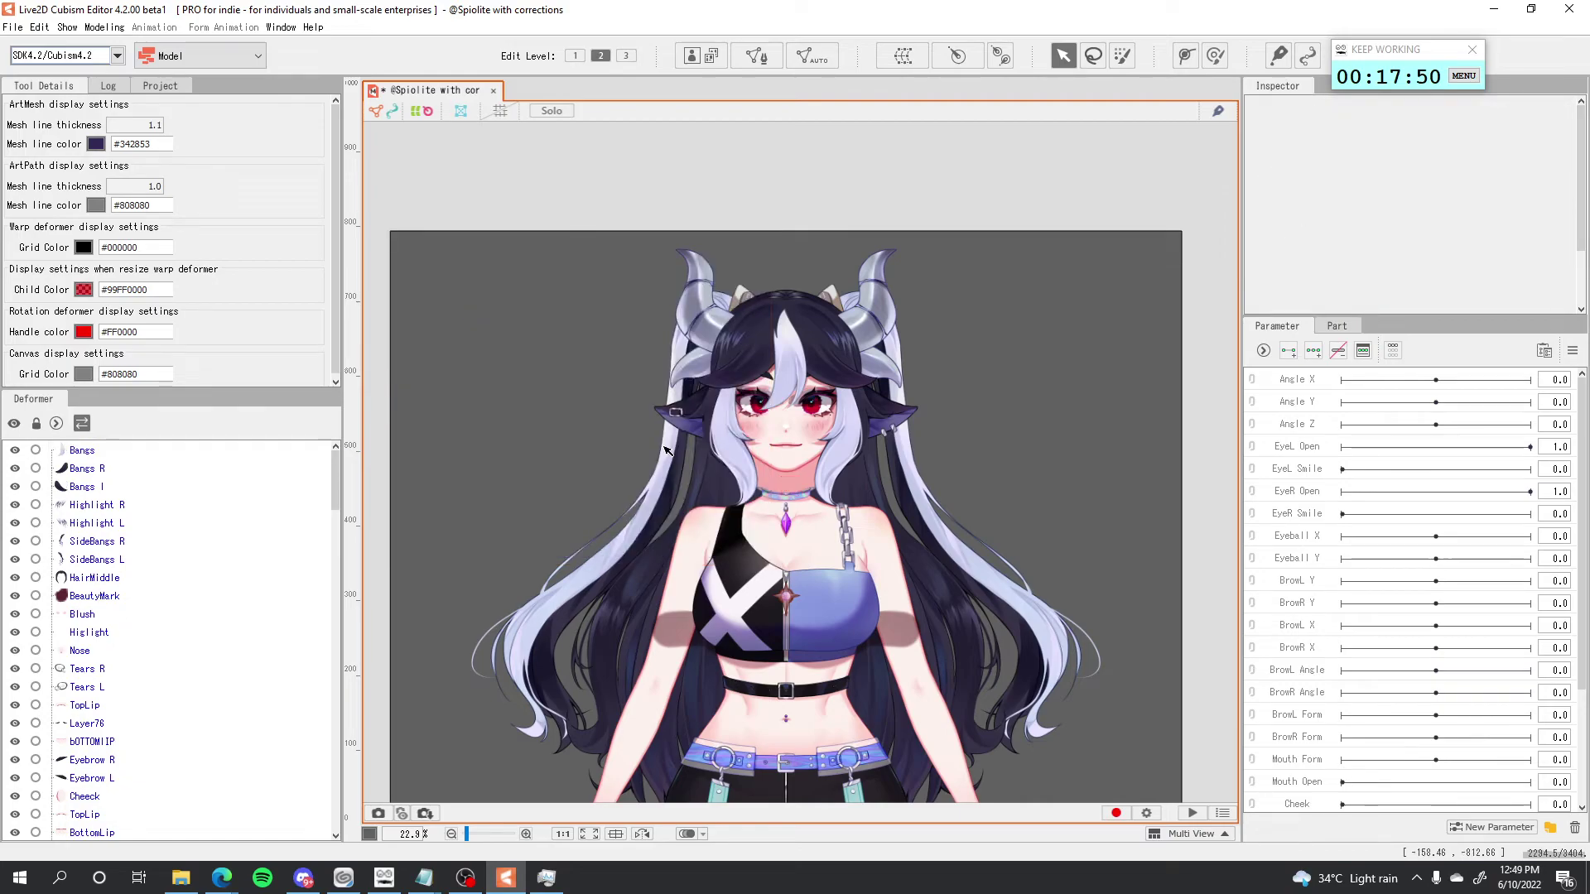
{"action": "mouse_move", "coordinate": [840, 569]}
{"action": "left_mouse_down"}
{"action": "mouse_move", "coordinate": [960, 530]}
{"action": "mouse_move", "coordinate": [831, 543]}
{"action": "left_mouse_up"}
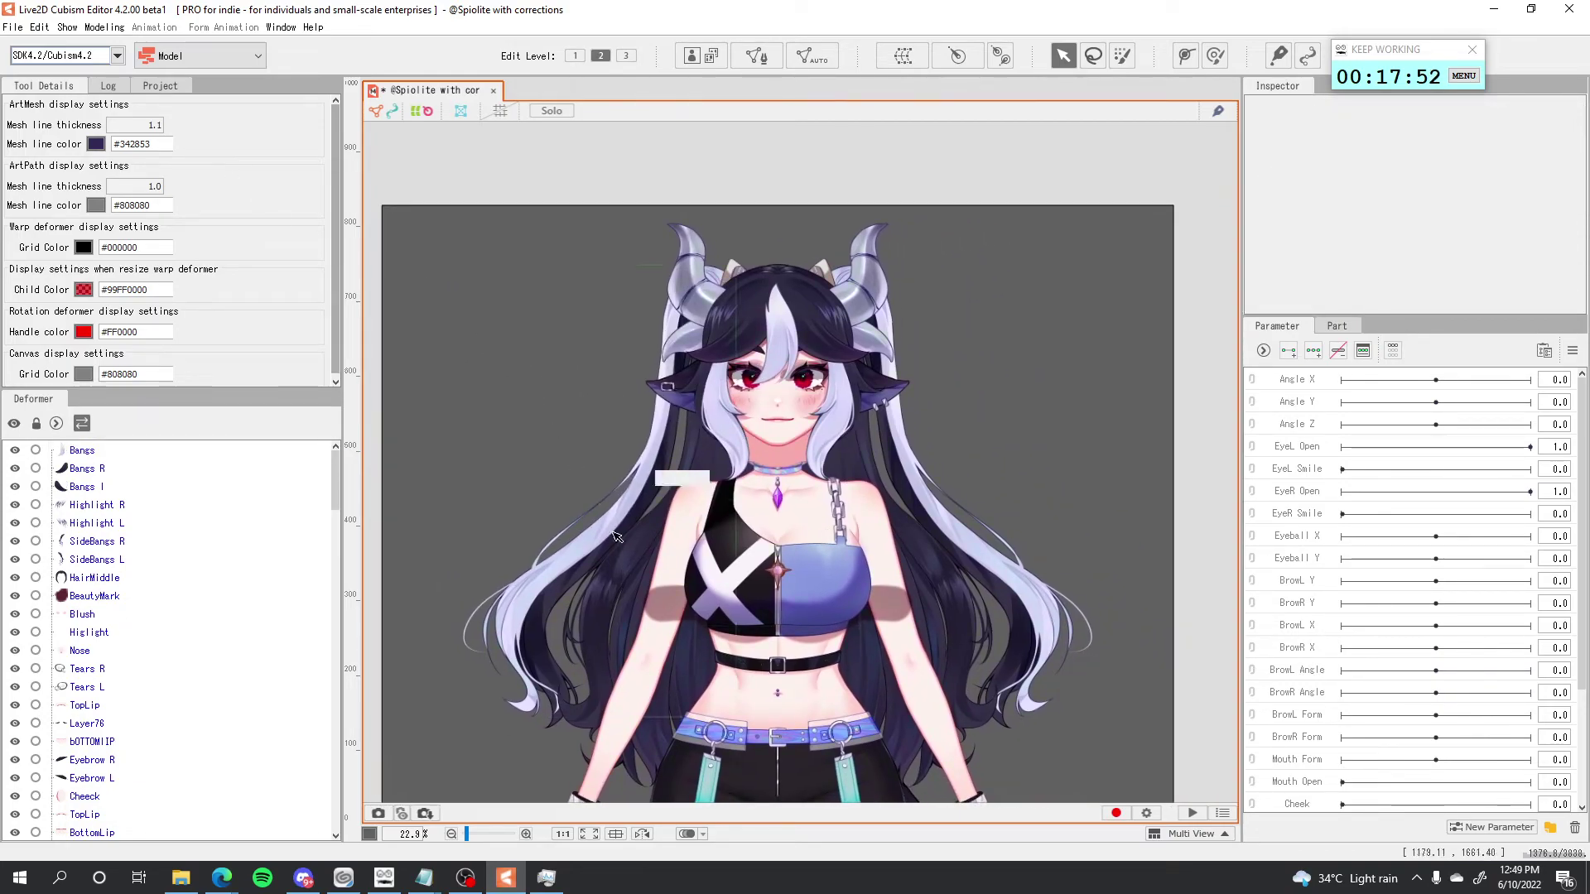
{"action": "left_click_drag", "start_coordinate": [522, 370], "coordinate": [603, 324]}
{"action": "scroll", "coordinate": [603, 324], "scroll_direction": "down", "scroll_amount": 3}
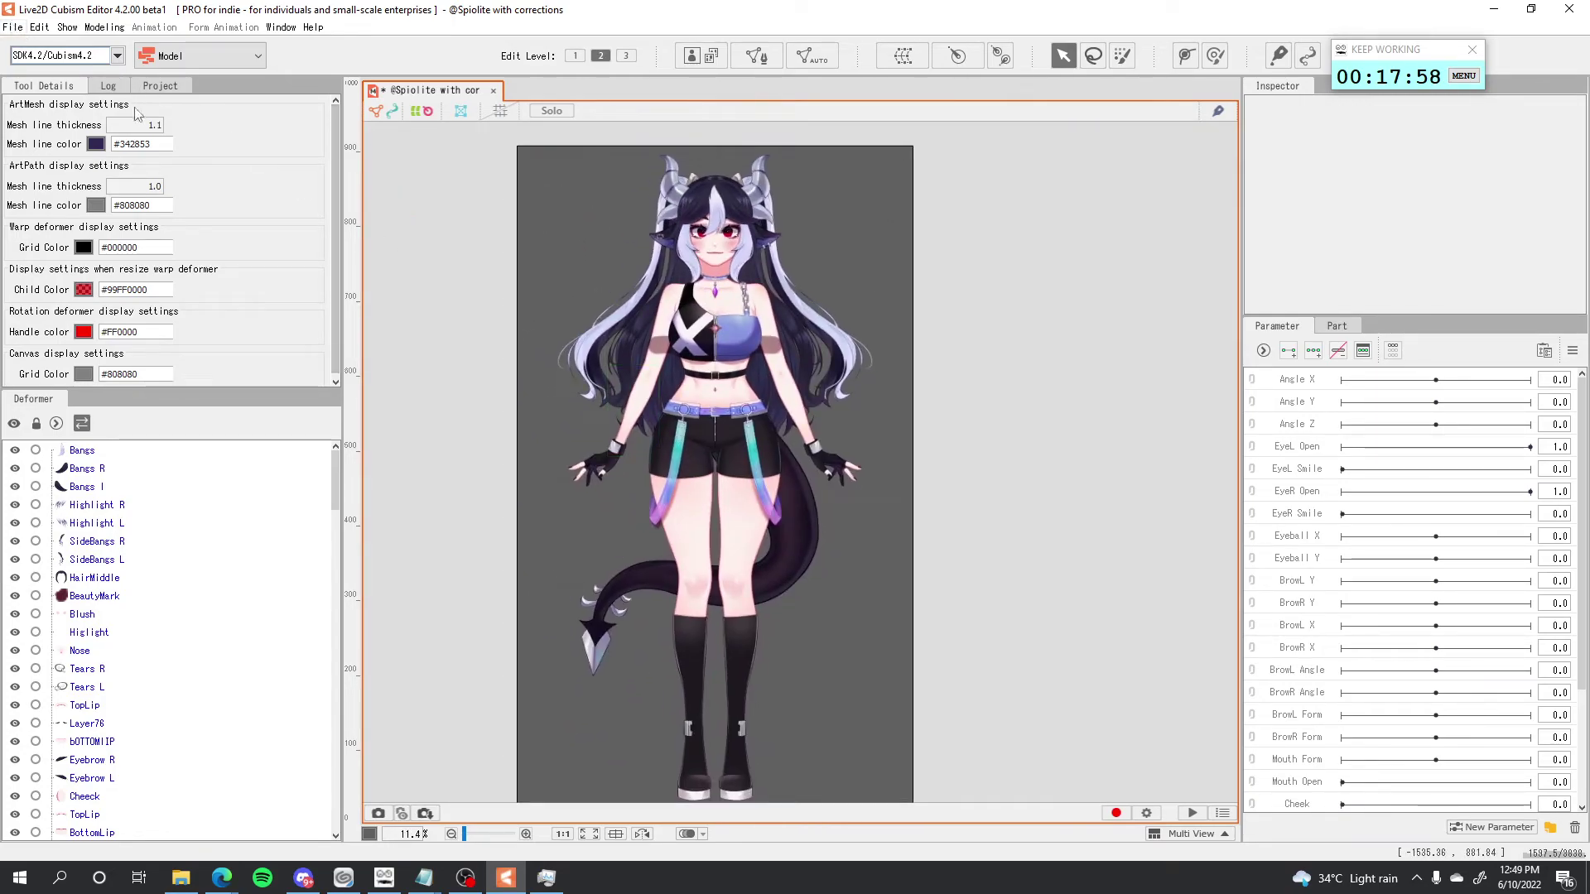
View File > Model Statistics (22 parts, 139 ArtMeshes, 556 vertices), then raise the Notepad tips.
{"action": "left_click", "coordinate": [12, 26]}
{"action": "mouse_move", "coordinate": [92, 285]}
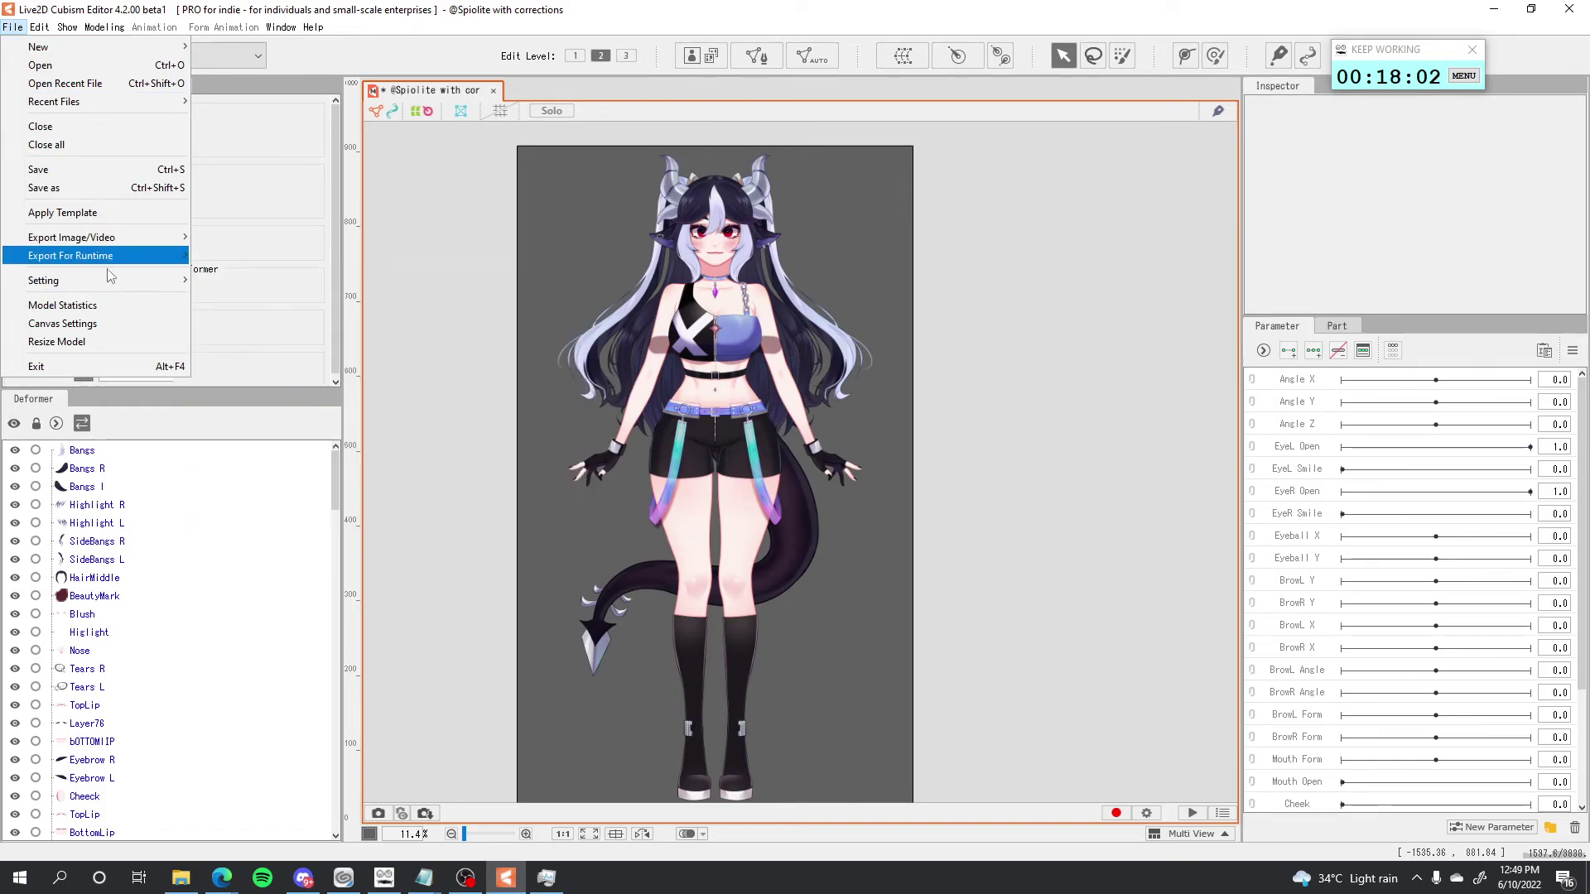
{"action": "left_click", "coordinate": [92, 306]}
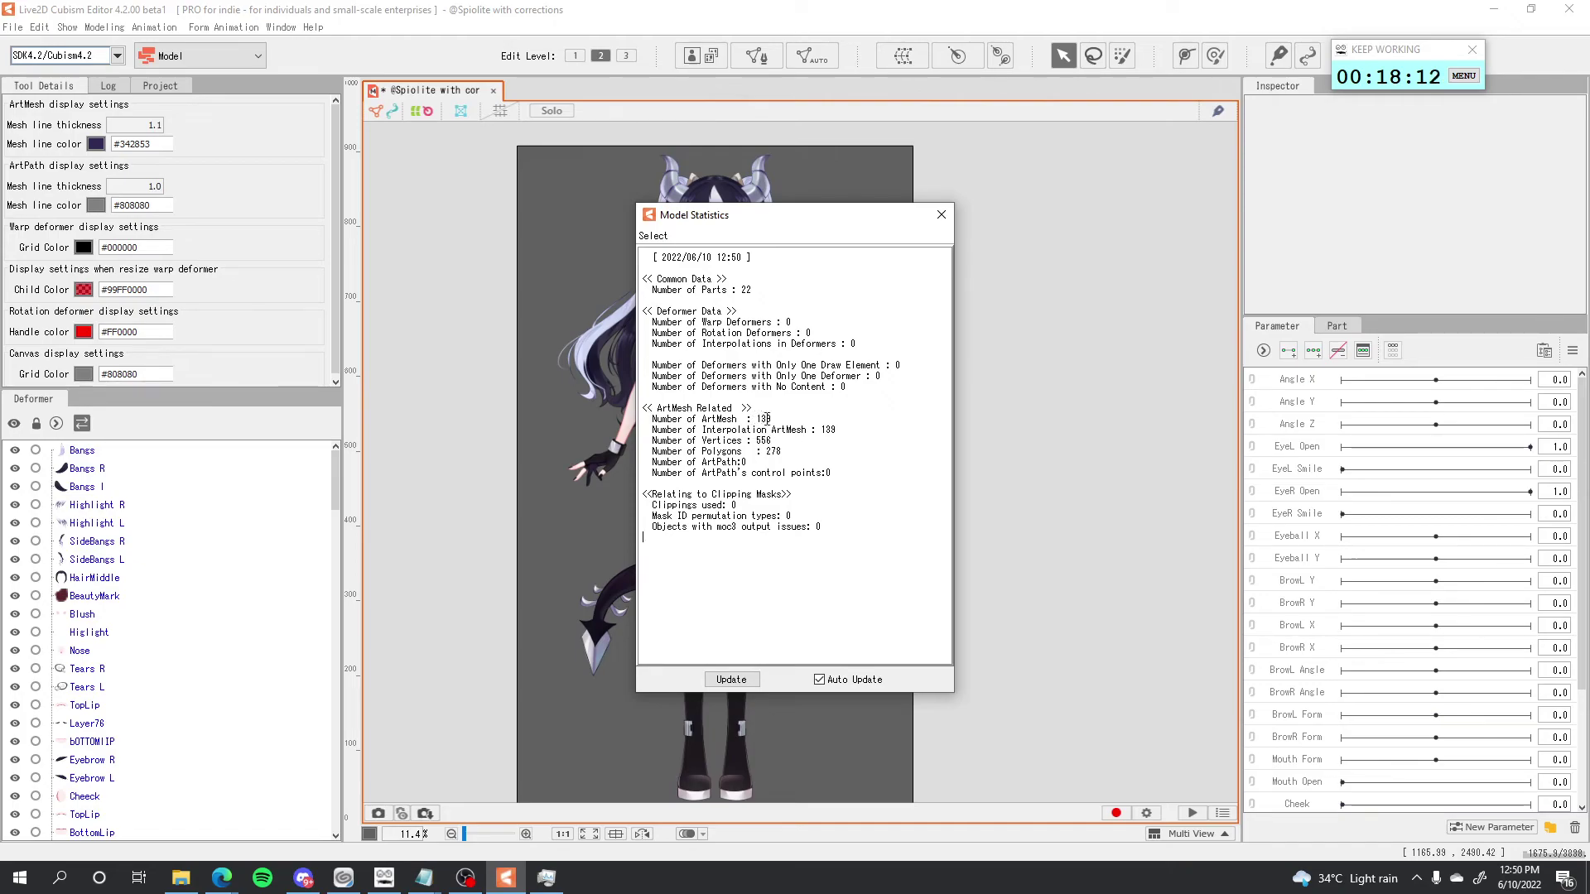
{"action": "mouse_move", "coordinate": [445, 878]}
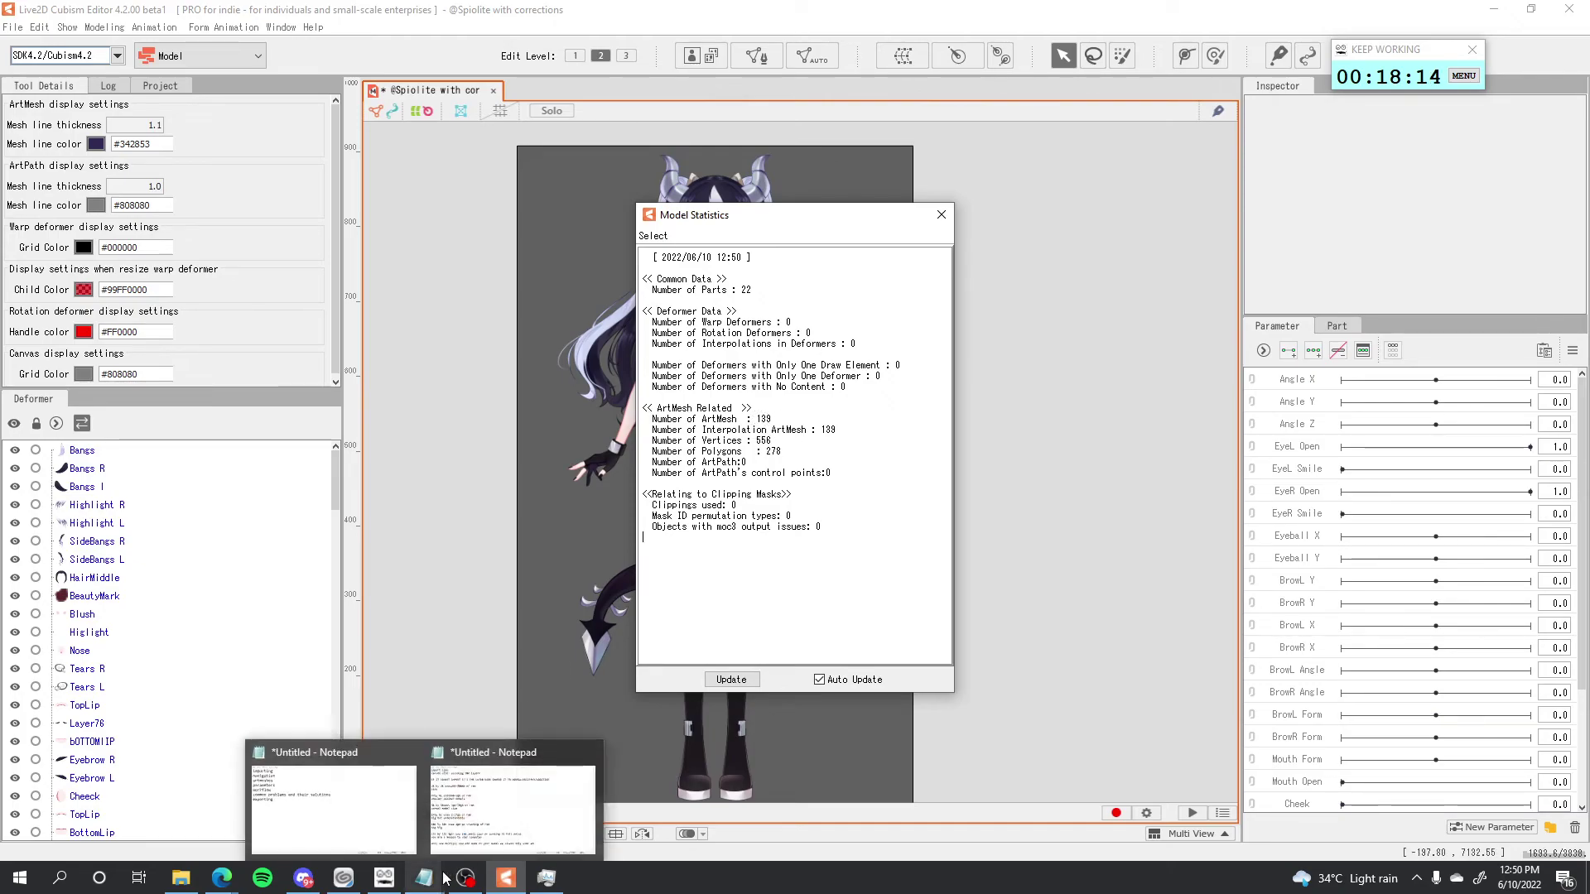
{"action": "left_click", "coordinate": [505, 799]}
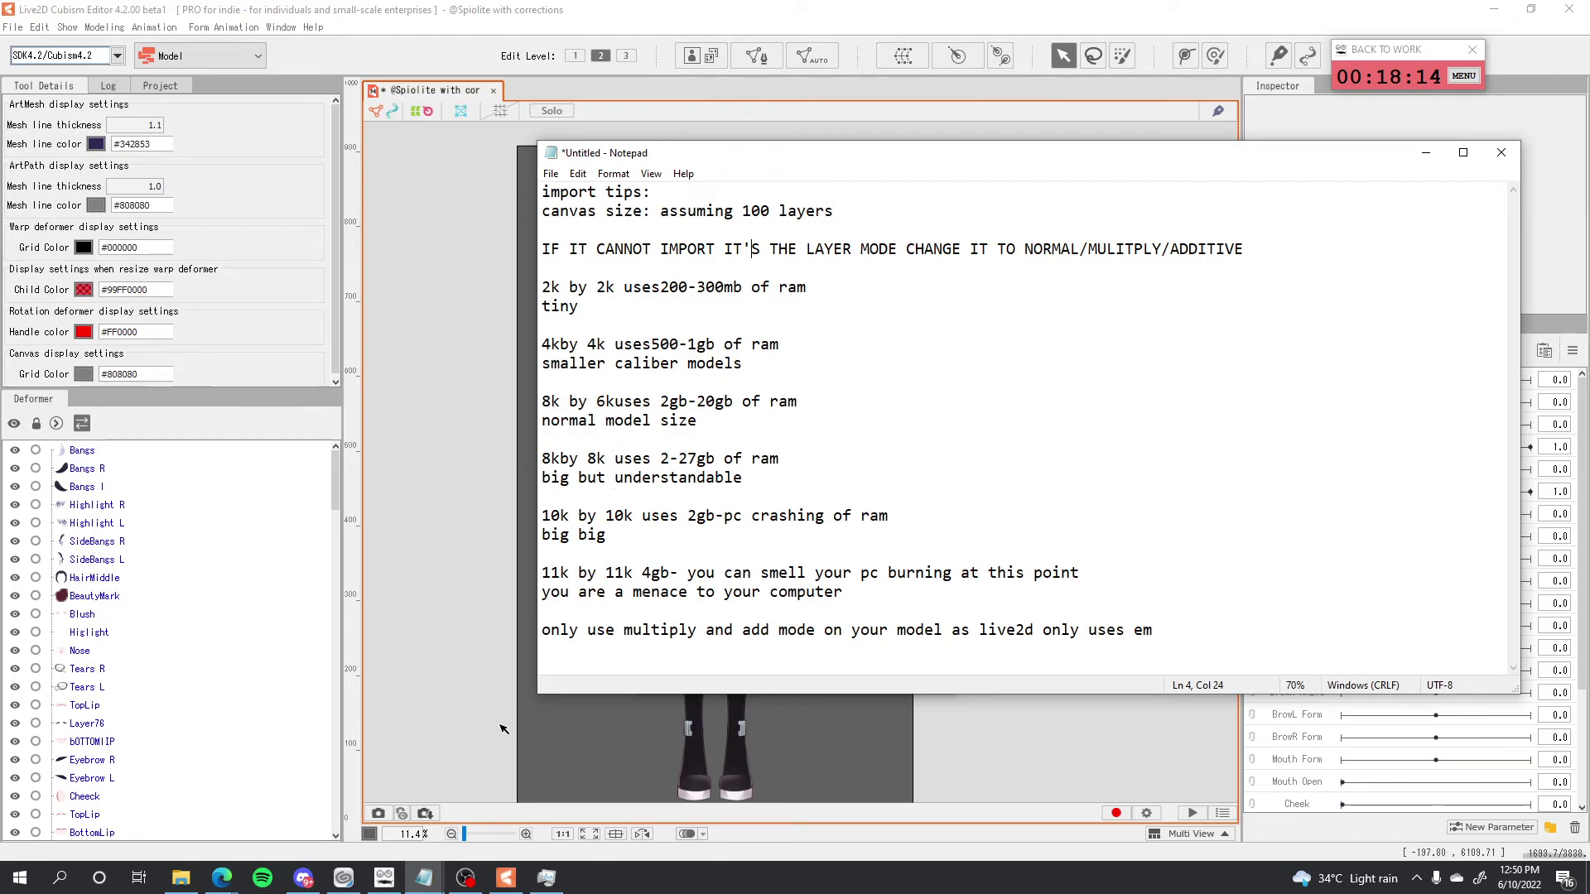
Minimize the Notepad tips and check memory in Task Manager before returning to Cubism.
{"action": "left_click", "coordinate": [423, 877]}
{"action": "left_click", "coordinate": [546, 877]}
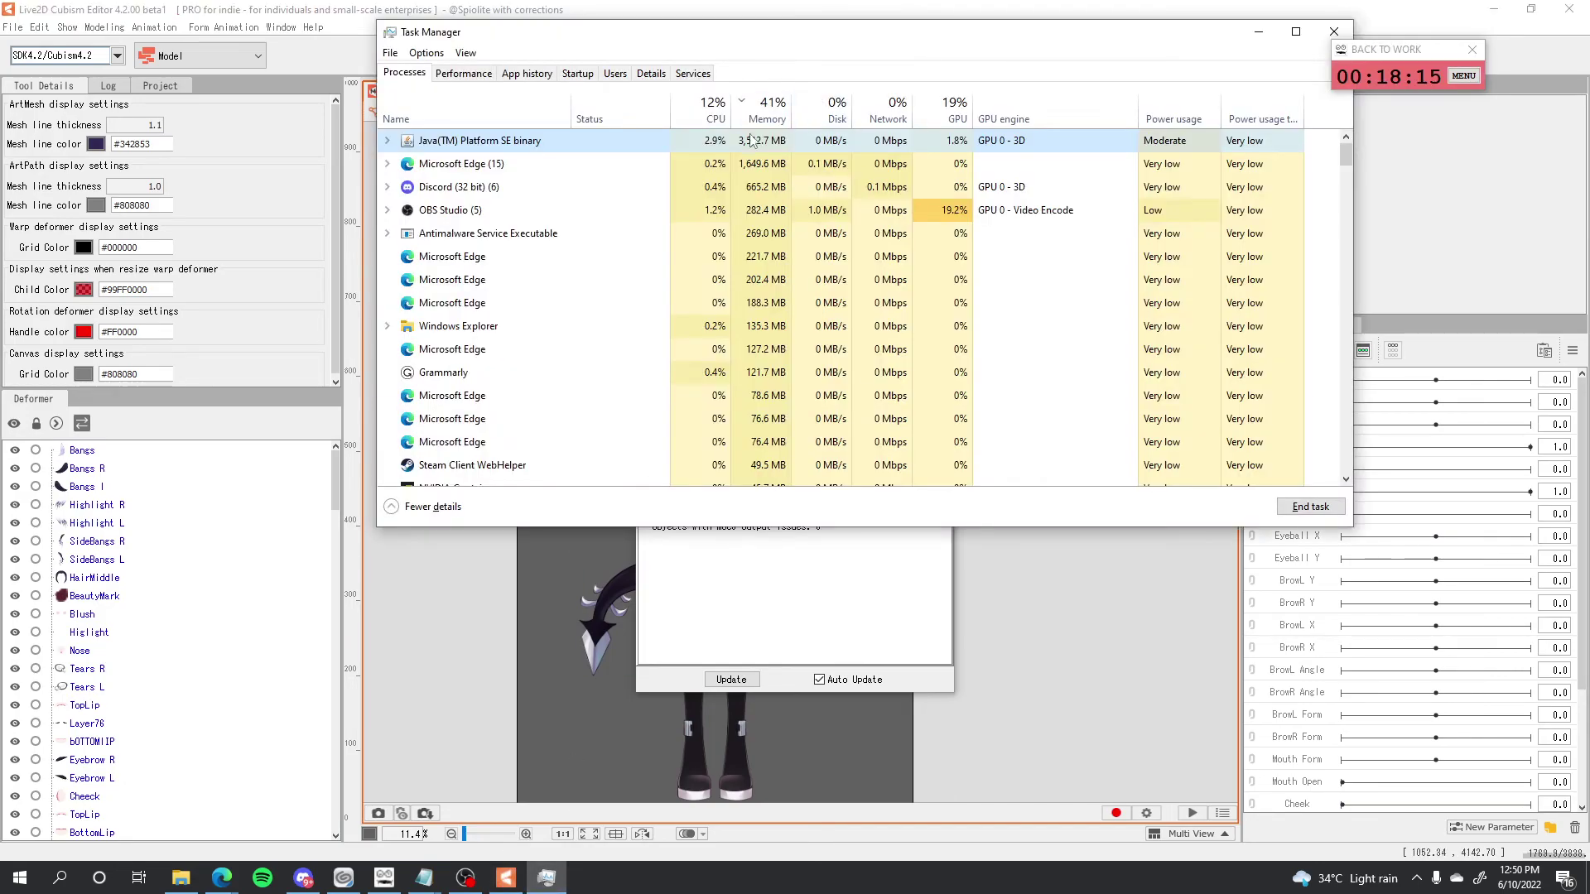
{"action": "left_click", "coordinate": [617, 548]}
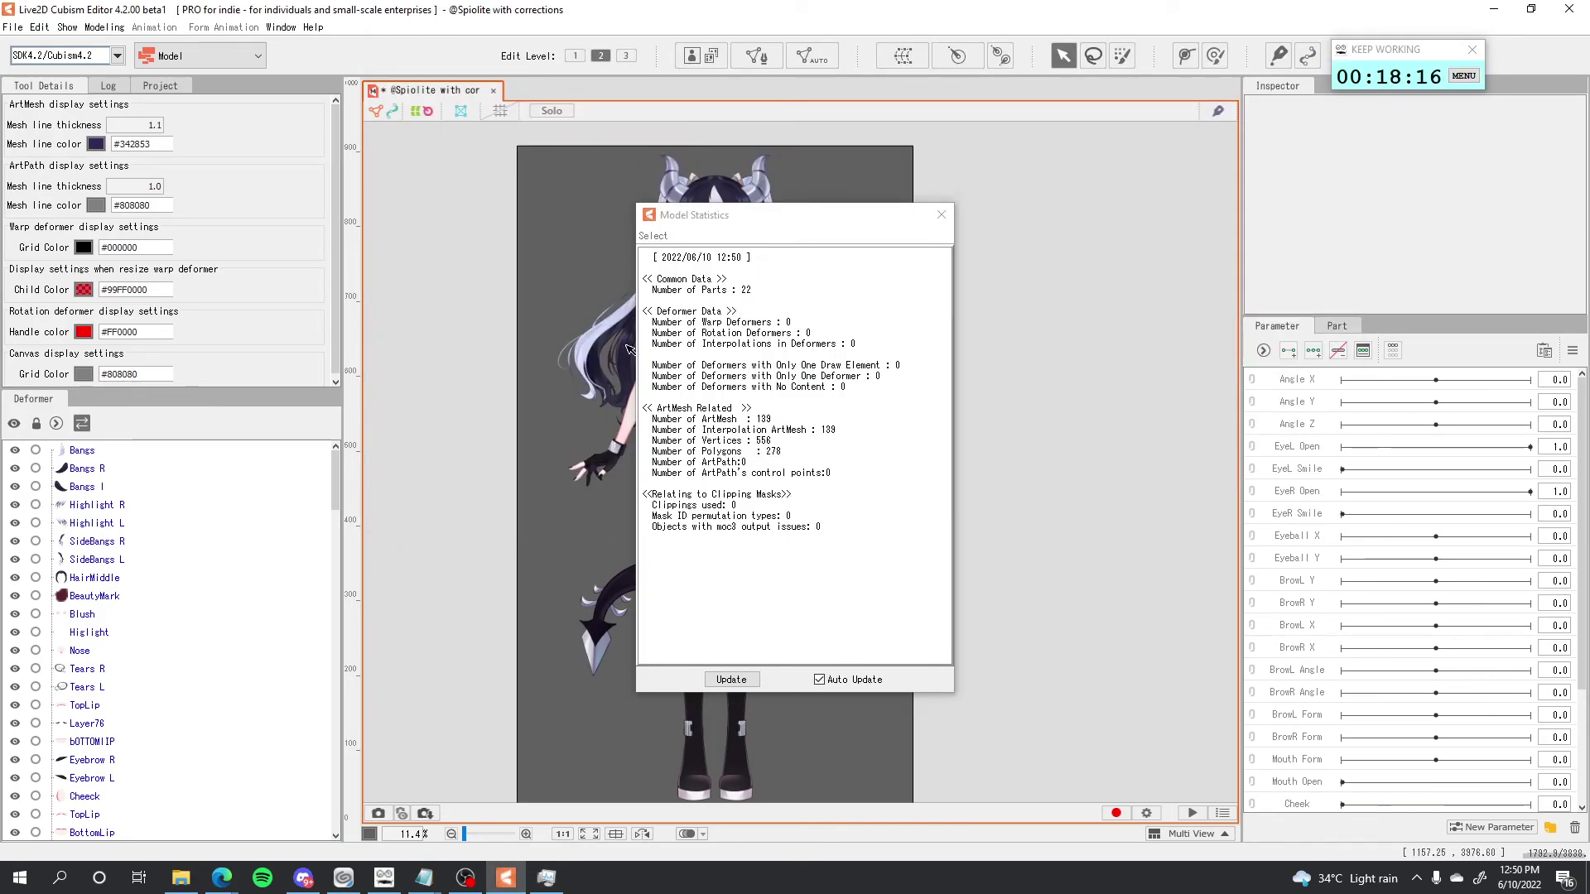
{"action": "scroll", "coordinate": [629, 350], "scroll_direction": "up", "scroll_amount": 3}
Close Model Statistics and recentre the canvas on the character.
{"action": "left_click", "coordinate": [942, 215]}
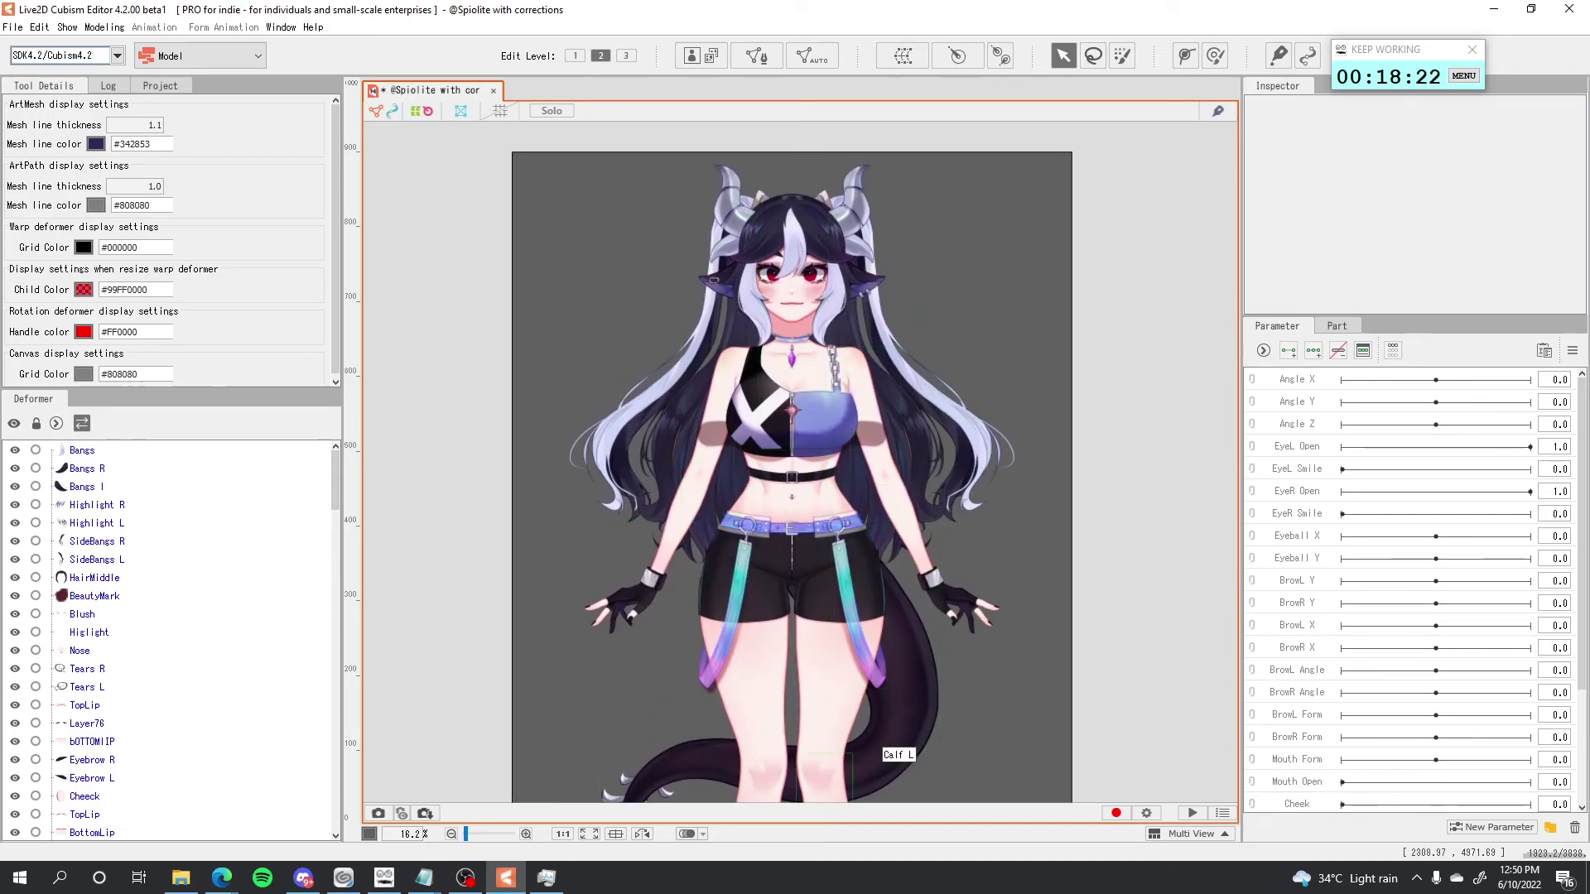
{"action": "left_click_drag", "start_coordinate": [983, 571], "coordinate": [983, 522]}
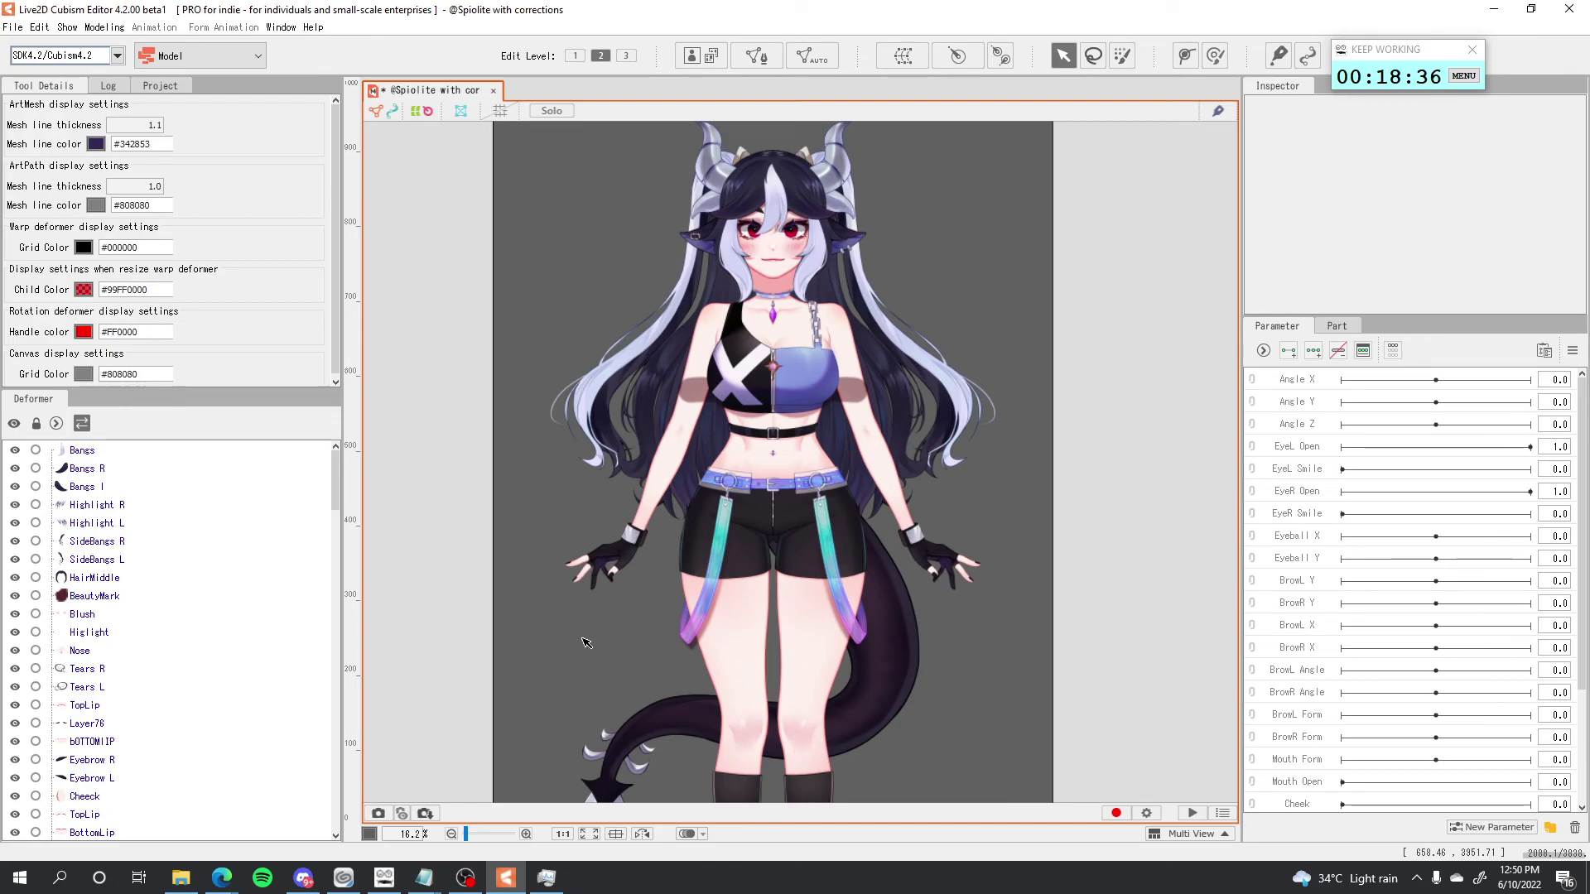
{"action": "left_click_drag", "start_coordinate": [585, 643], "coordinate": [619, 659]}
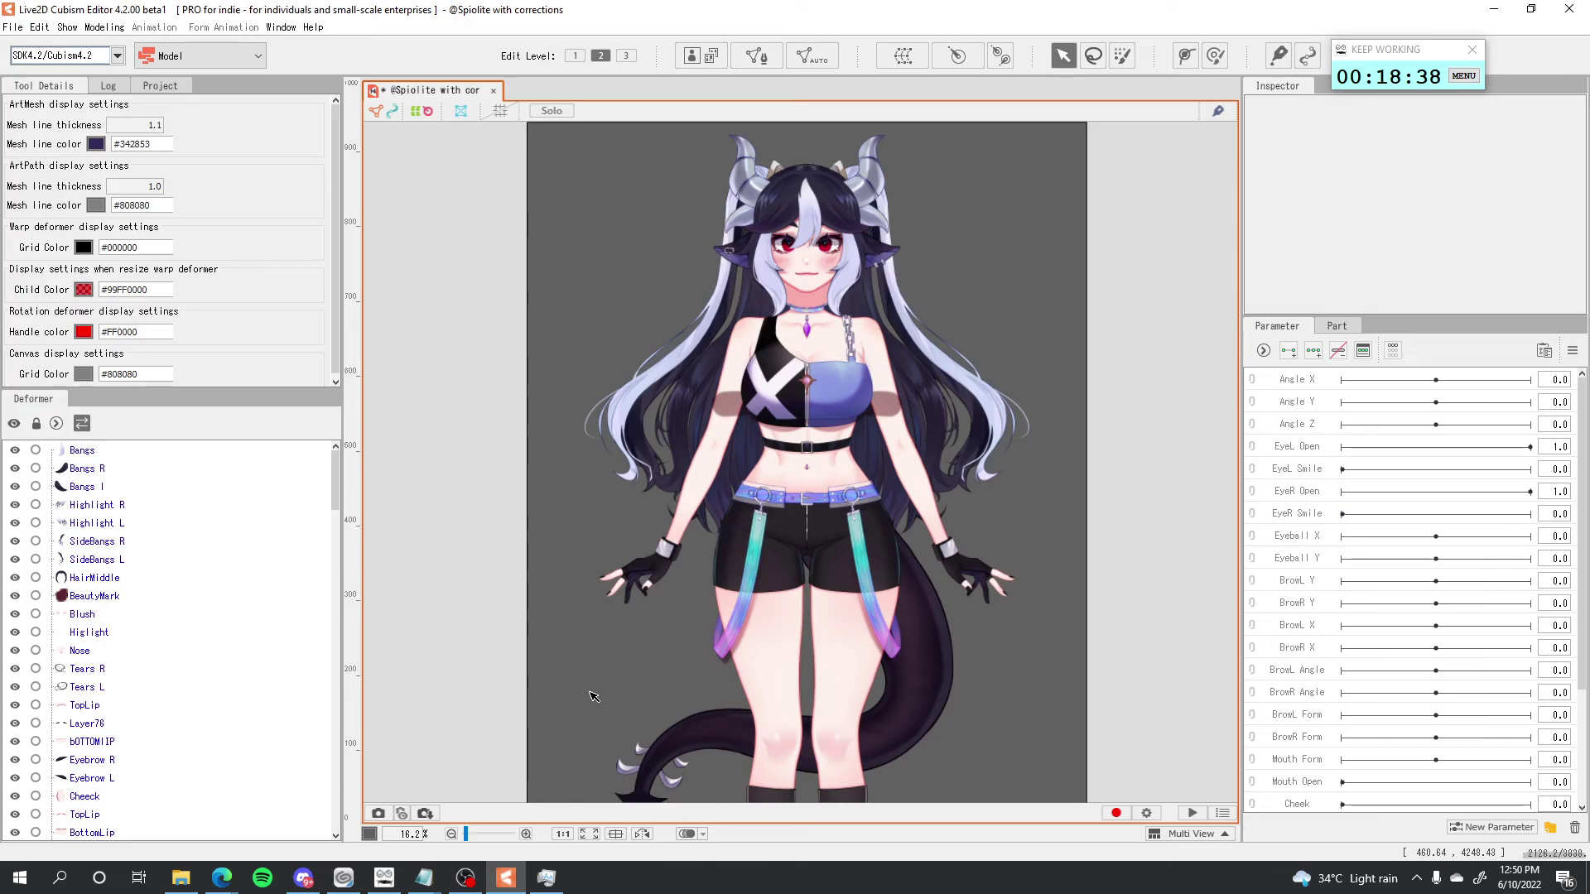
Minimize all windows to show the Windows desktop.
{"action": "left_click", "coordinate": [1585, 875]}
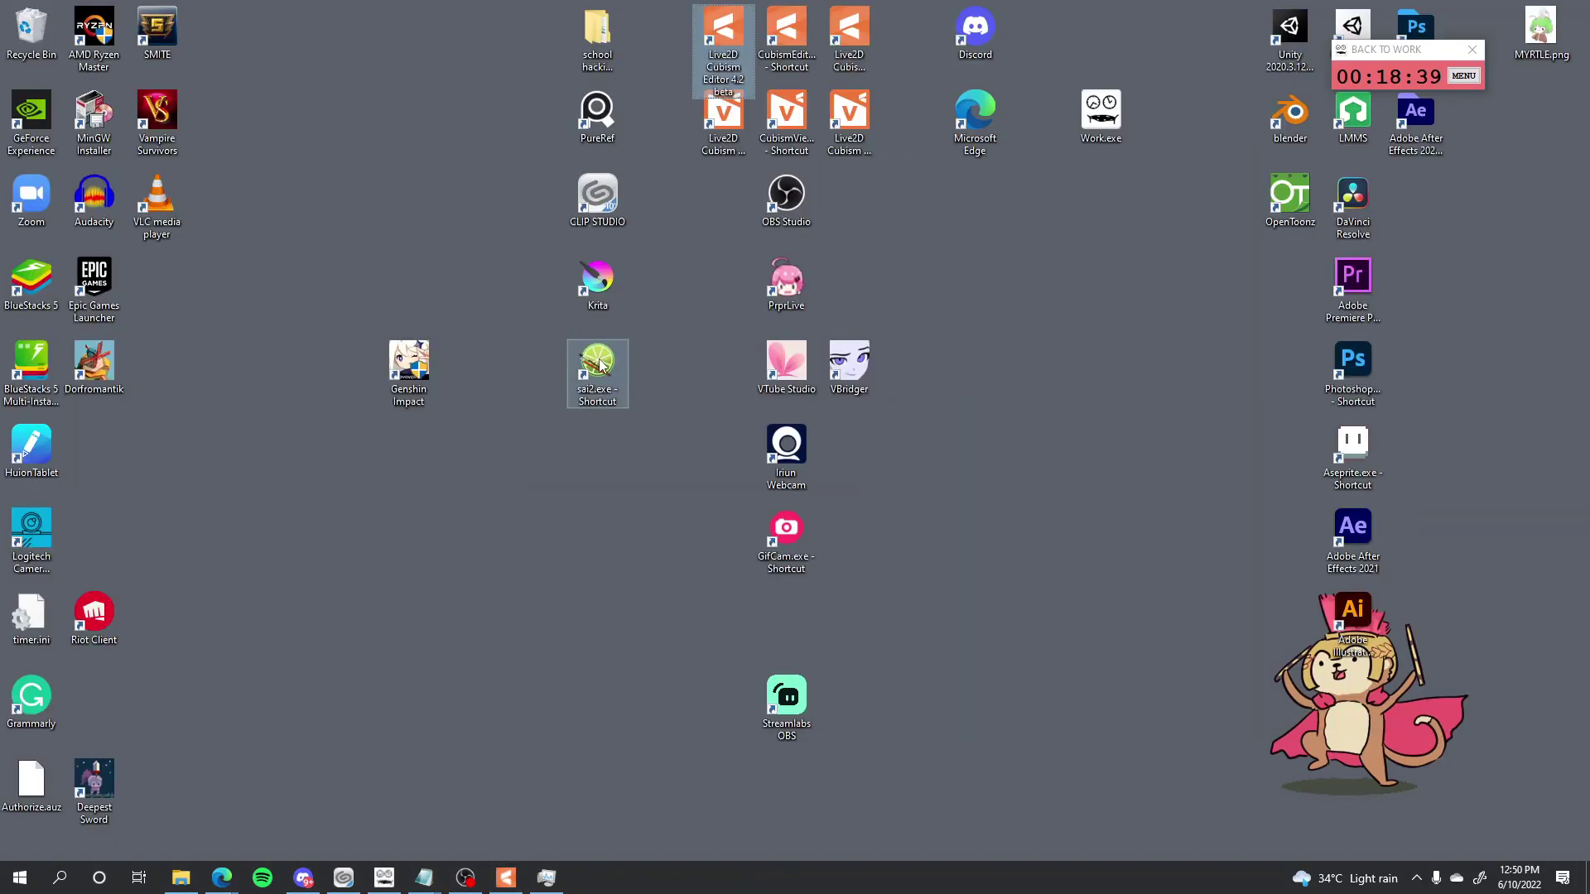